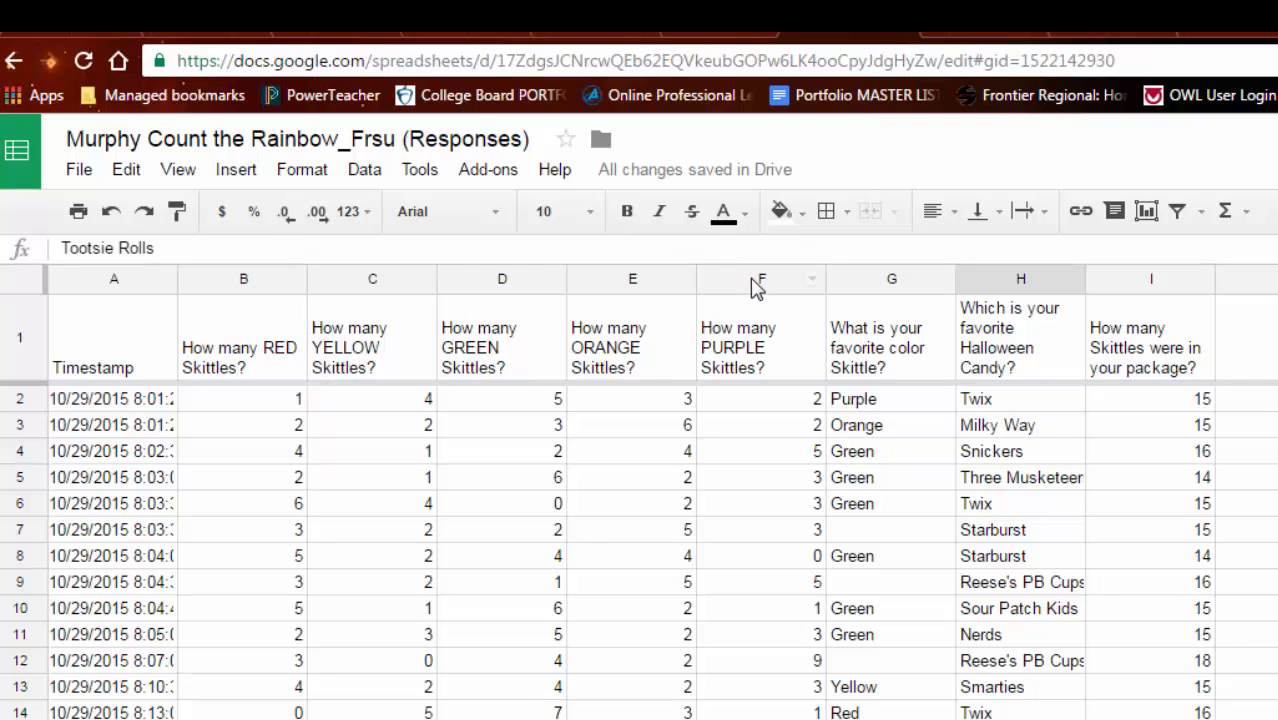
Select columns B to F, from RED to PURPLE Skittles, and start inserting a chart from them.
{"action": "left_click", "coordinate": [264, 282]}
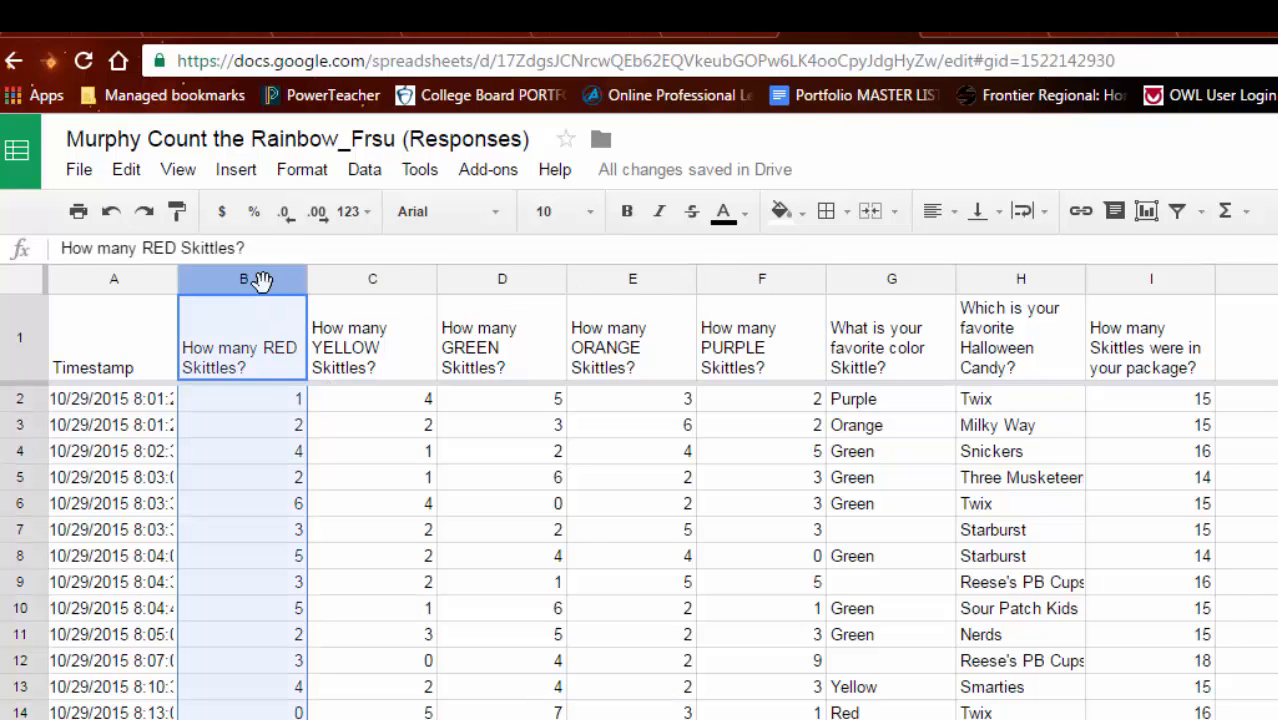
{"action": "left_click", "coordinate": [338, 425]}
{"action": "left_click", "coordinate": [315, 336]}
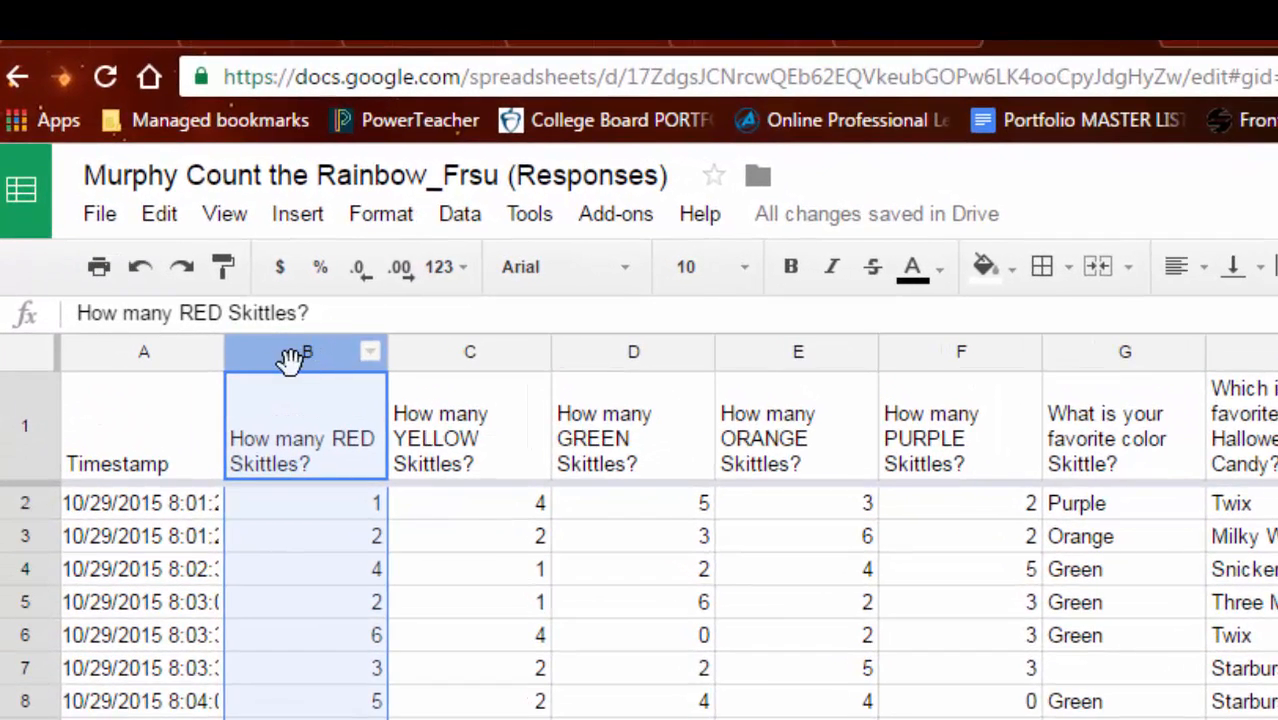
{"action": "left_click", "coordinate": [448, 358], "text": "shift"}
{"action": "left_click", "coordinate": [636, 357], "text": "shift"}
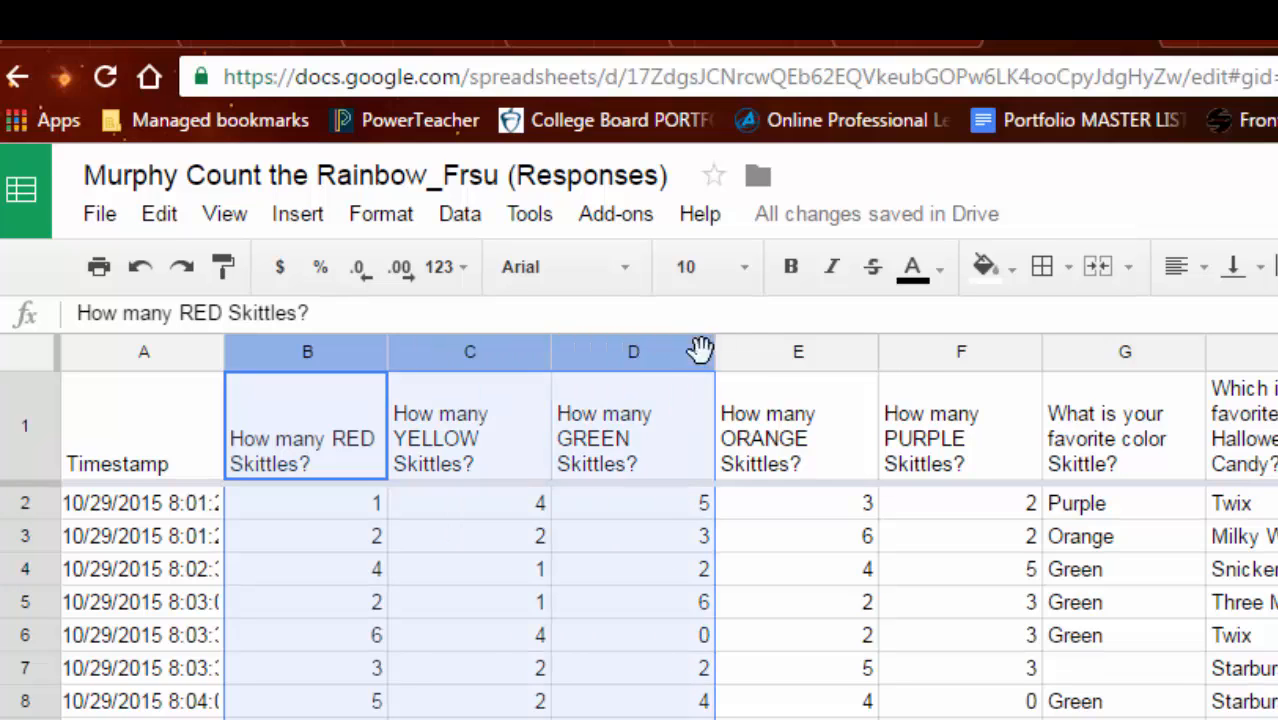
{"action": "left_click", "coordinate": [793, 352], "text": "shift"}
{"action": "left_click", "coordinate": [938, 360], "text": "shift"}
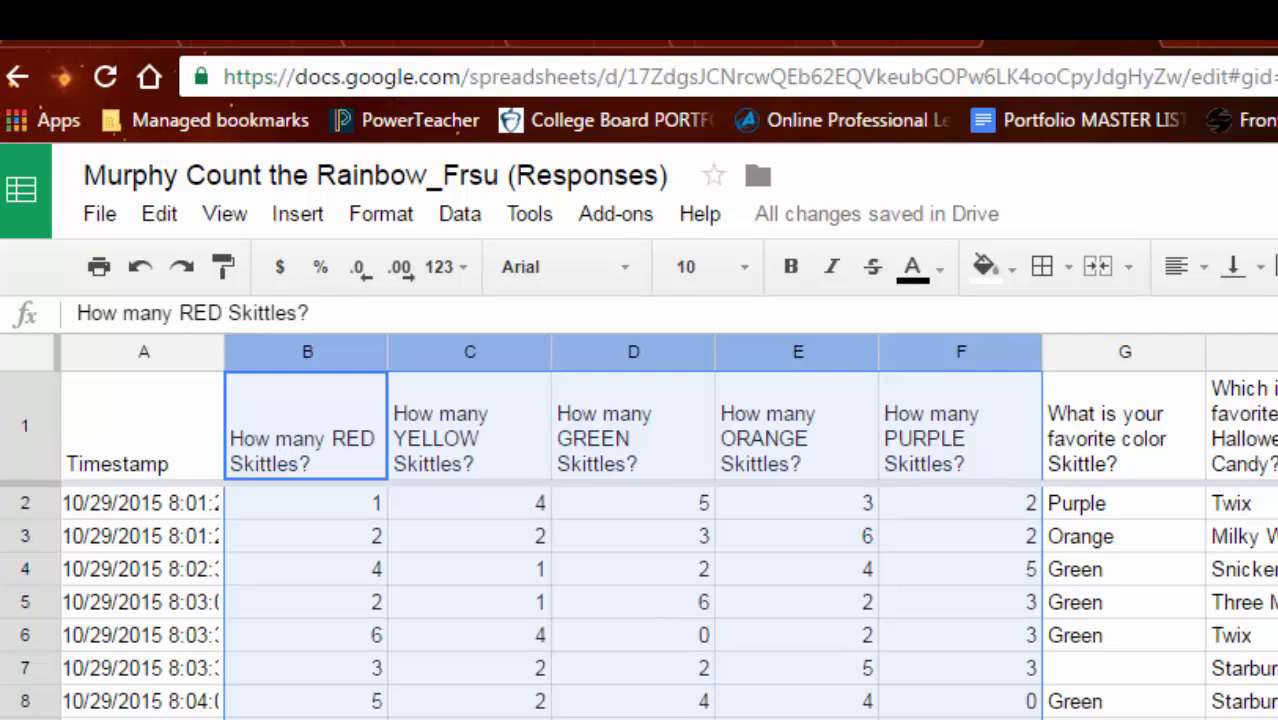
{"action": "left_click", "coordinate": [314, 226]}
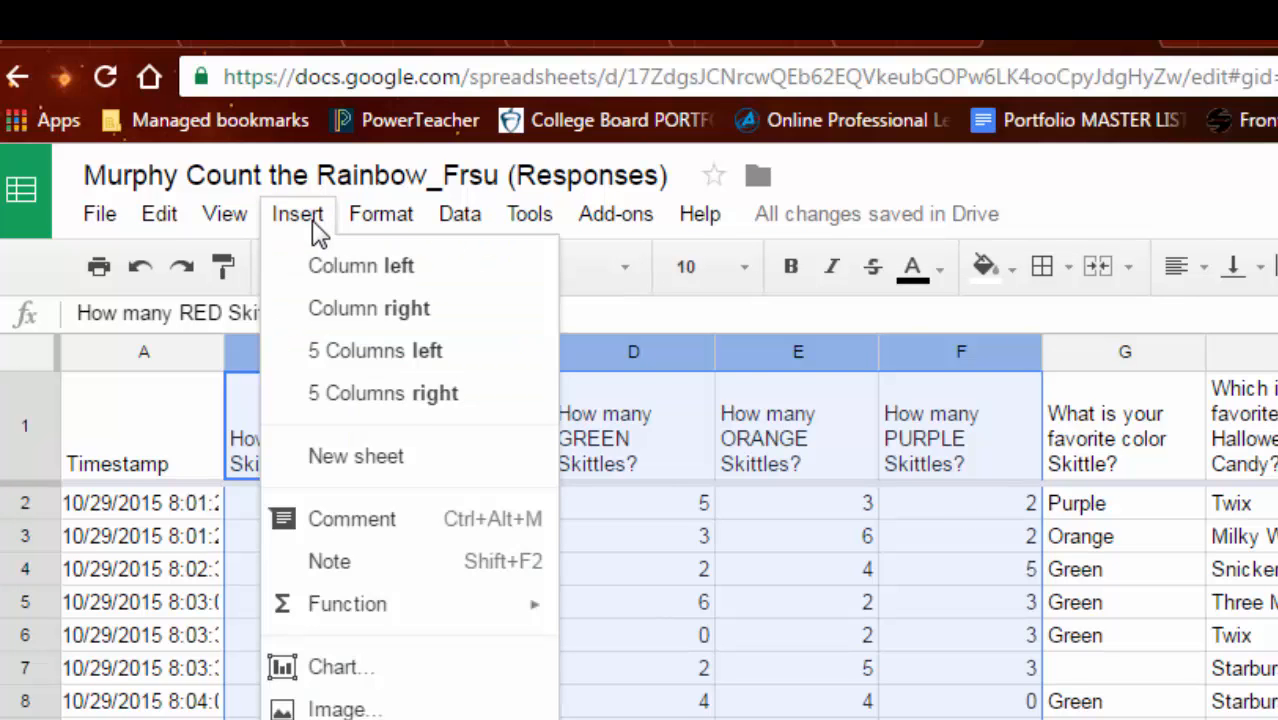
{"action": "left_click", "coordinate": [362, 667]}
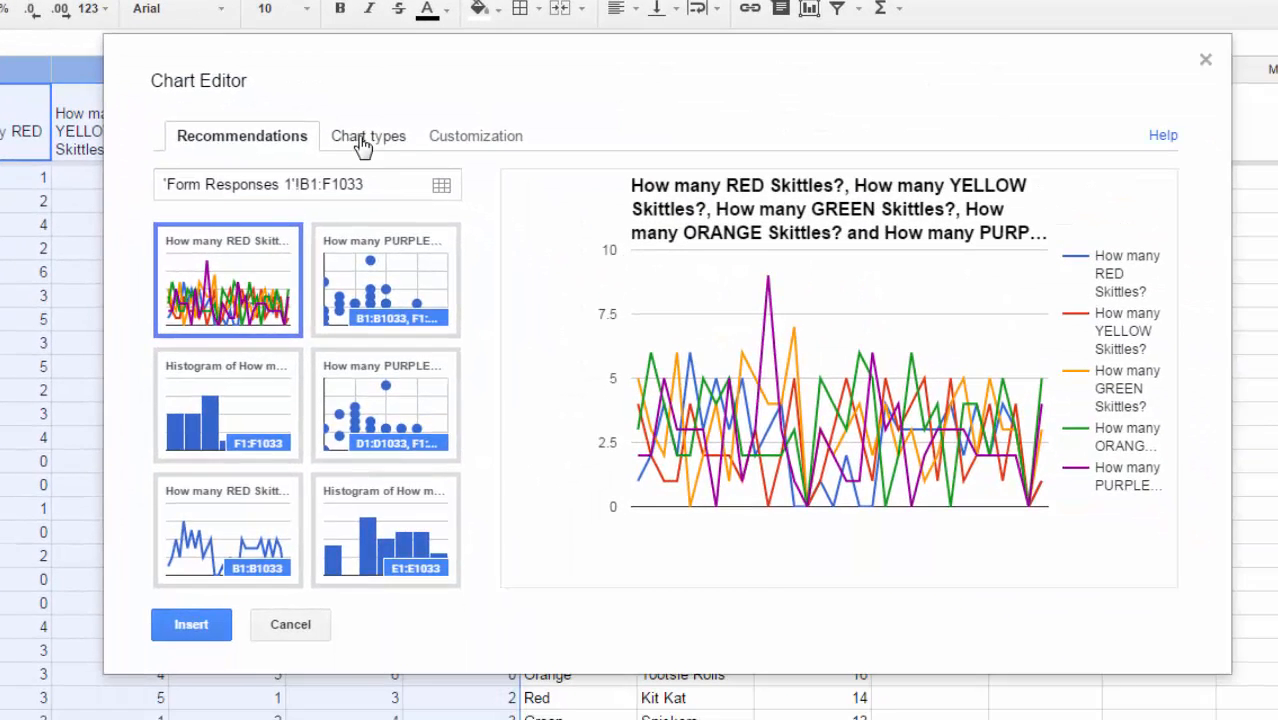
Choose the 3D pie chart type for the selected Skittles columns.
{"action": "left_click", "coordinate": [460, 197]}
{"action": "scroll", "coordinate": [497, 538], "scroll_direction": "down", "scroll_amount": 3}
{"action": "scroll", "coordinate": [390, 450], "scroll_direction": "down", "scroll_amount": 3}
{"action": "scroll", "coordinate": [377, 471], "scroll_direction": "up", "scroll_amount": 1}
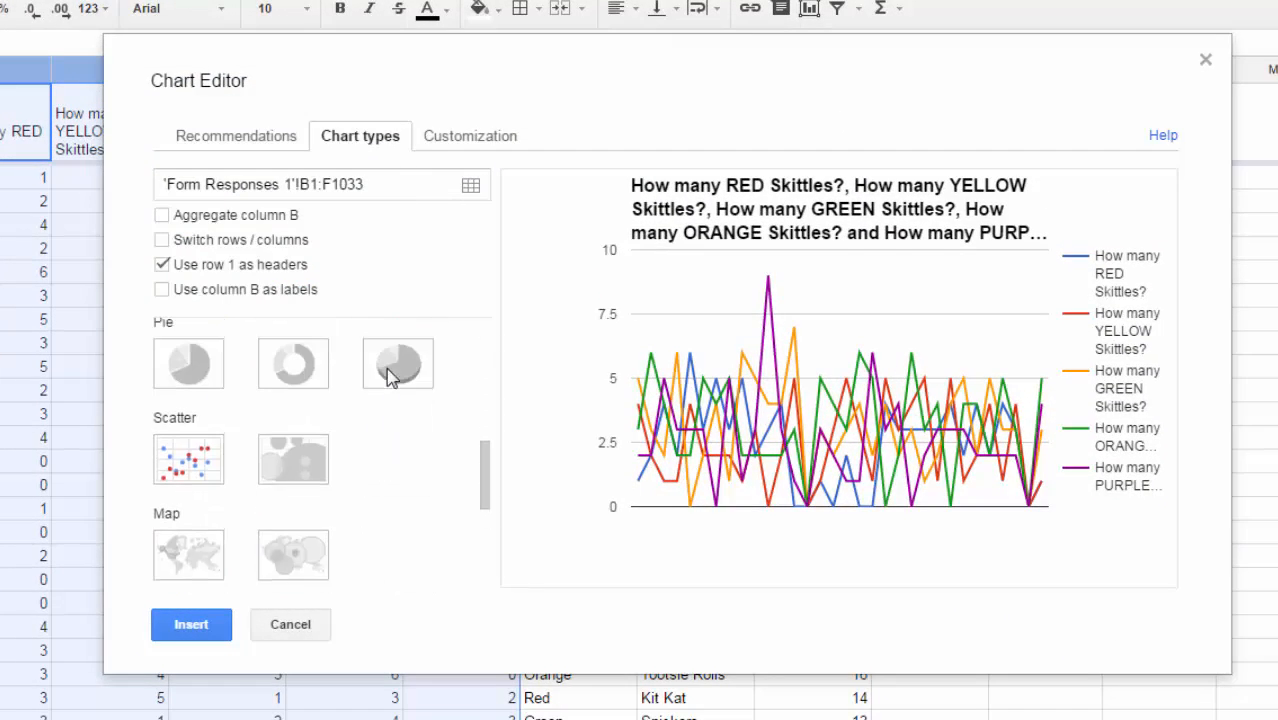
{"action": "left_click", "coordinate": [397, 385]}
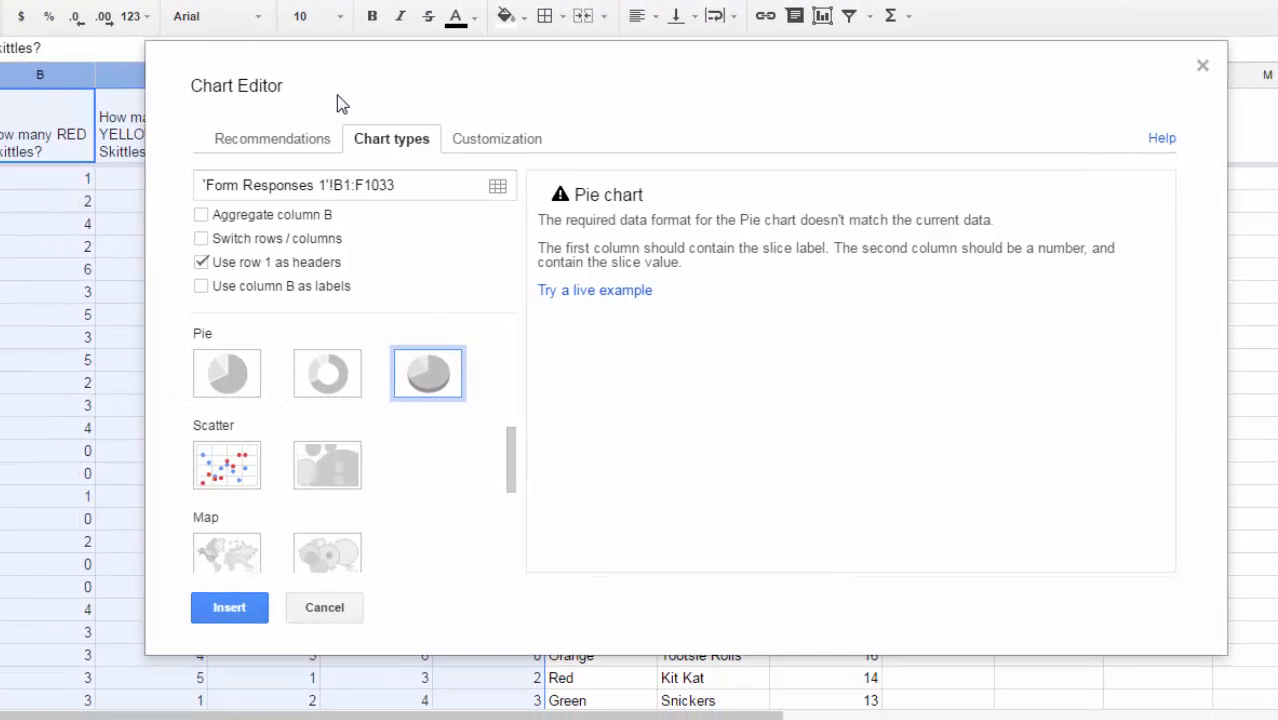
Switch the chart's rows and columns, turn off column B as headers and aggregate row 1.
{"action": "left_click_drag", "start_coordinate": [387, 62], "coordinate": [408, 82]}
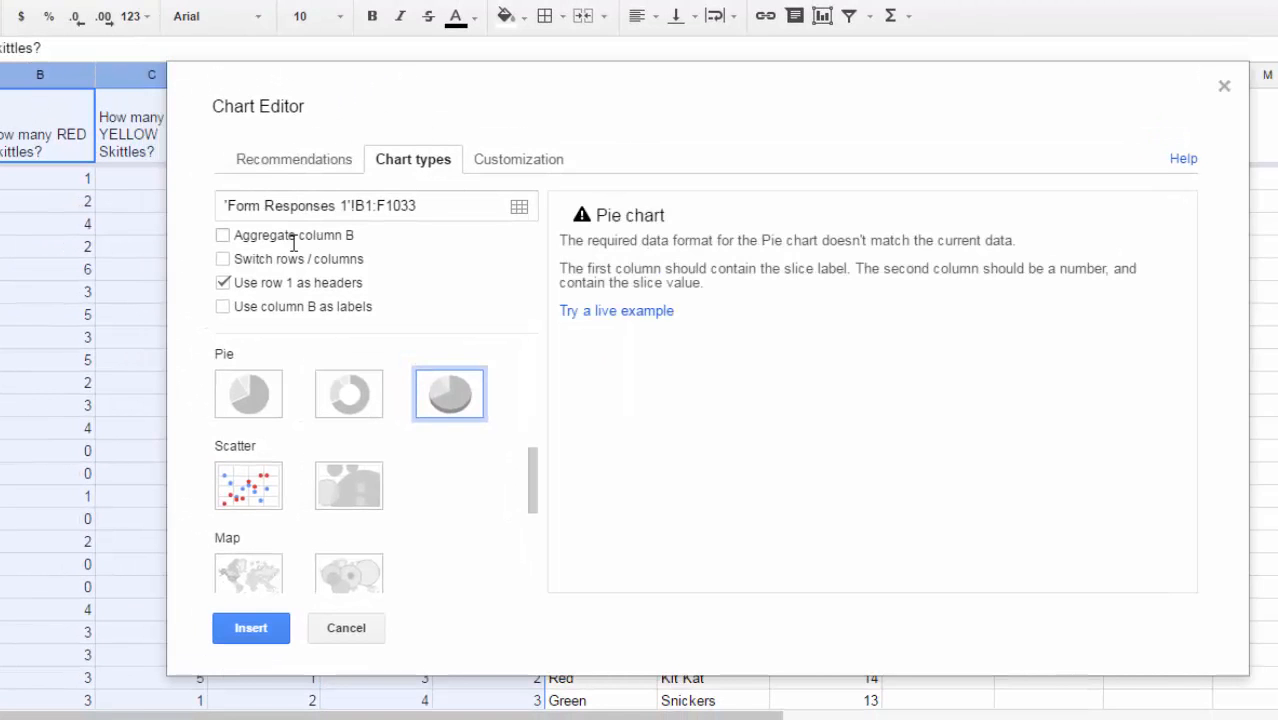
{"action": "left_click", "coordinate": [224, 260]}
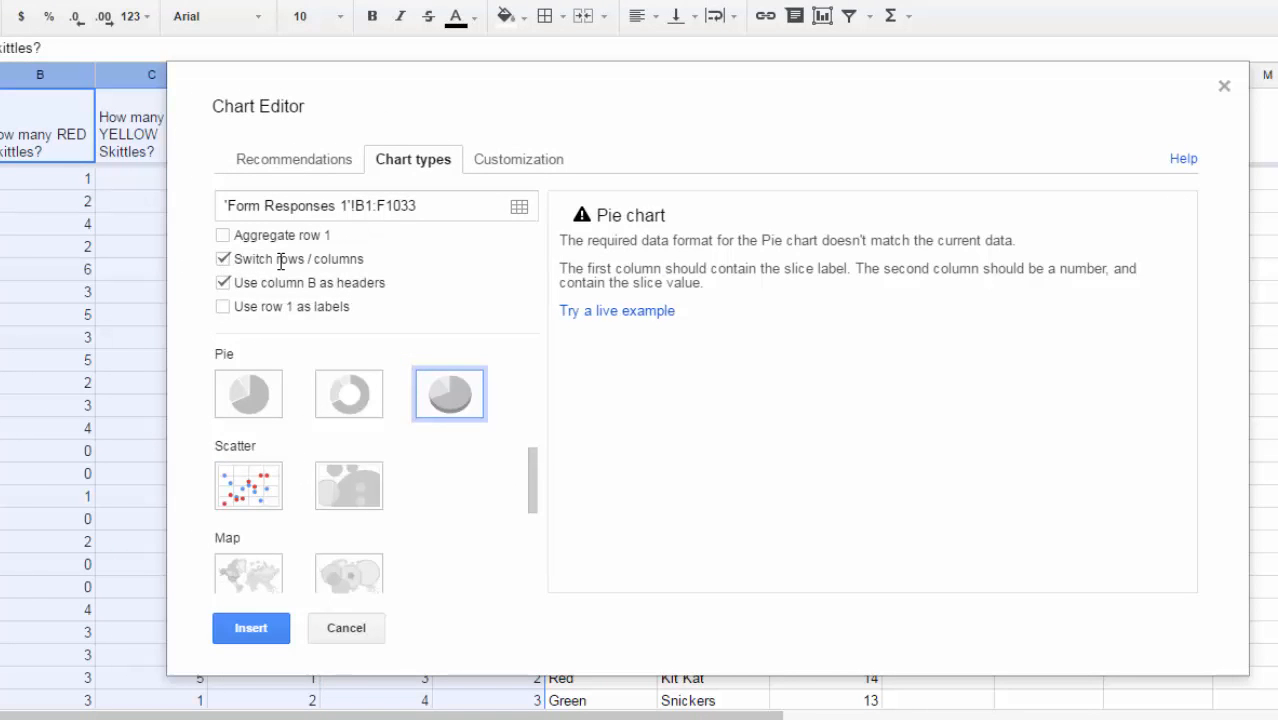
{"action": "left_click", "coordinate": [224, 284]}
{"action": "left_click", "coordinate": [222, 236]}
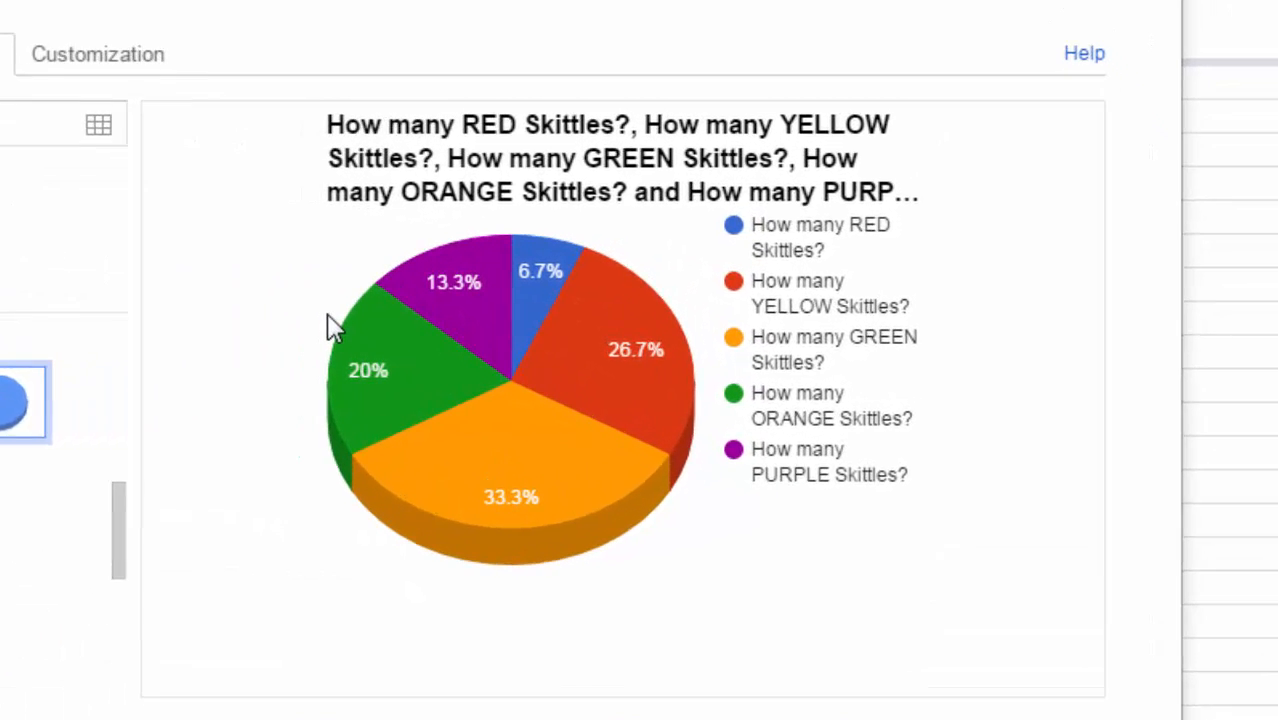
{"action": "mouse_move", "coordinate": [466, 322]}
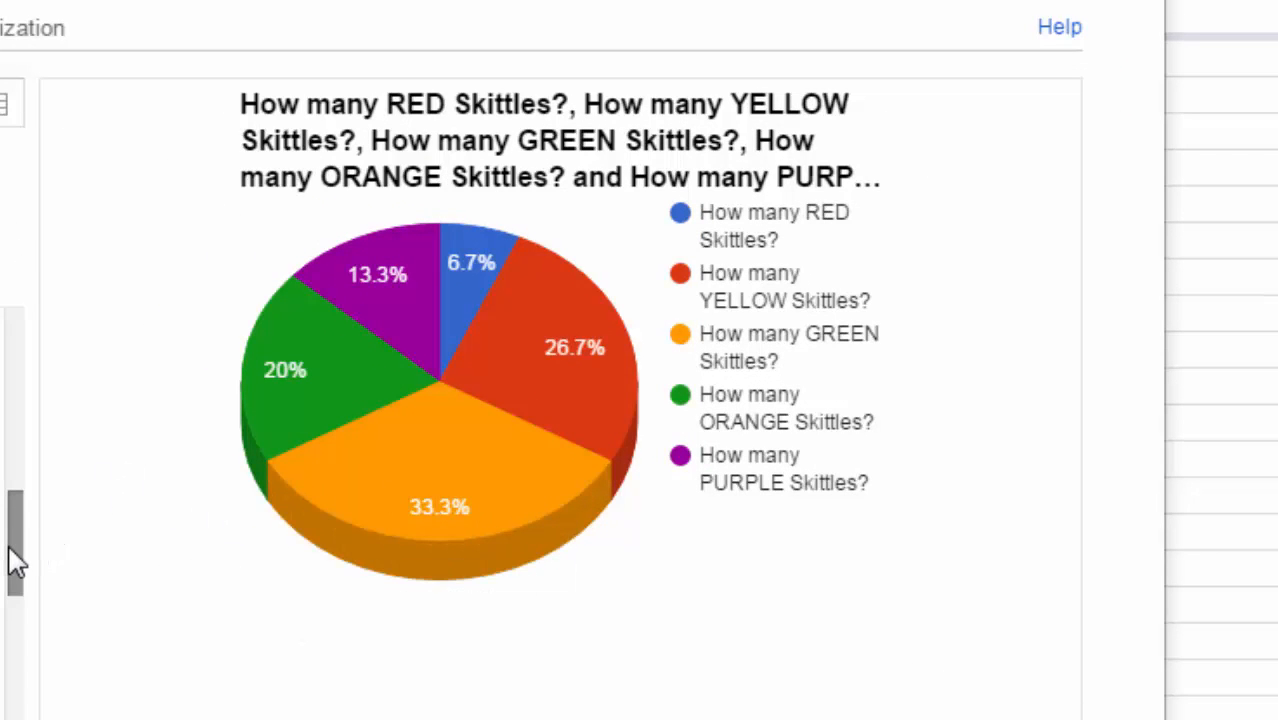
{"action": "mouse_move", "coordinate": [530, 576]}
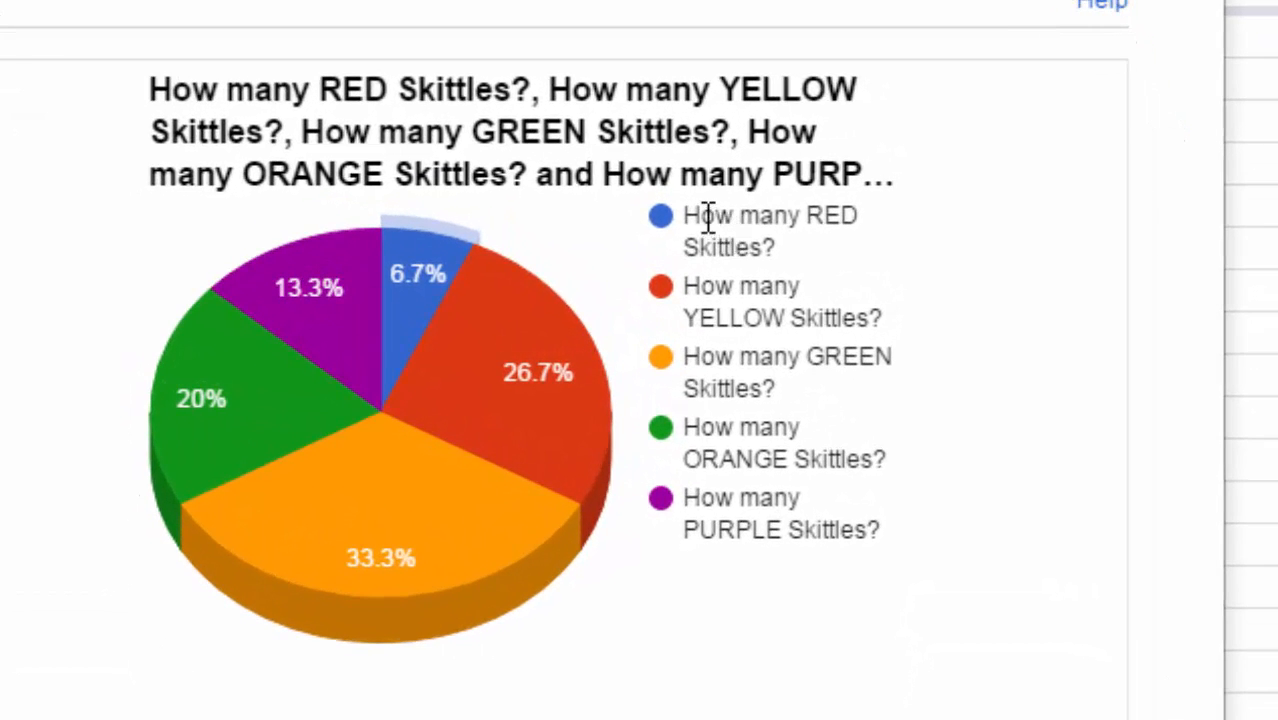
{"action": "mouse_move", "coordinate": [447, 266]}
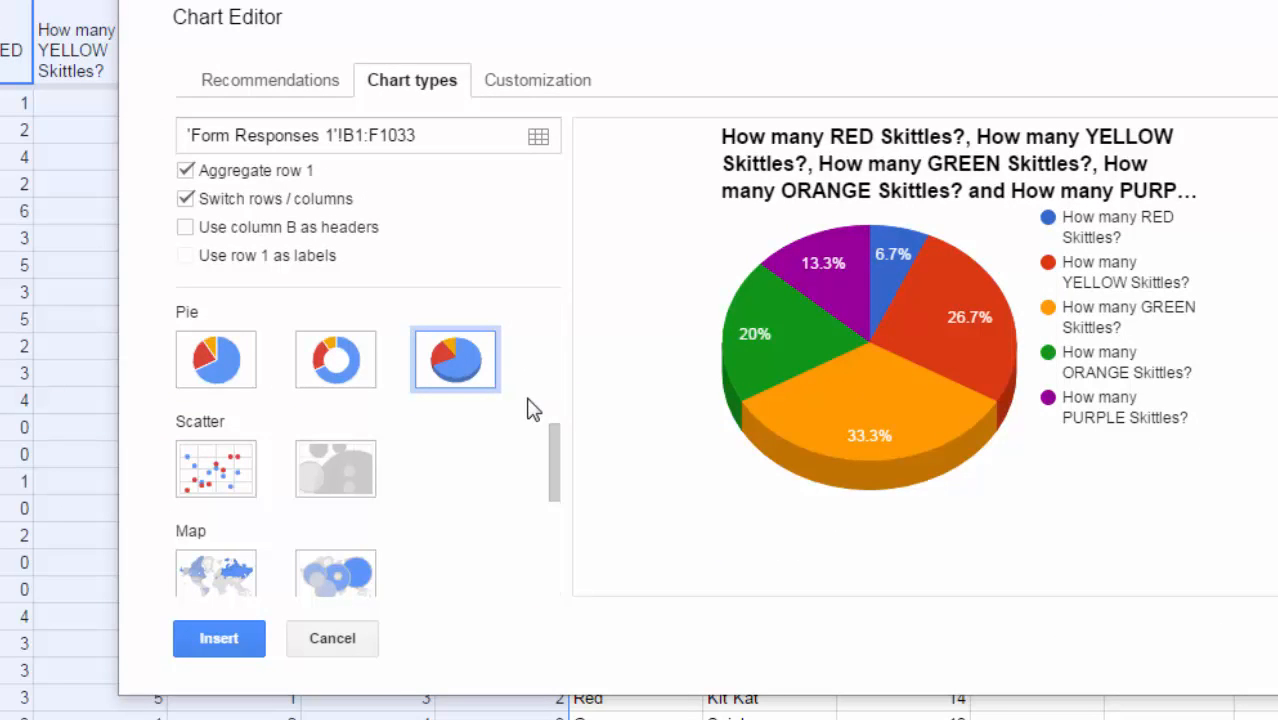
Customize the chart by coloring Slice 1, the RED Skittles slice, red.
{"action": "scroll", "coordinate": [558, 442], "scroll_direction": "down", "scroll_amount": 1}
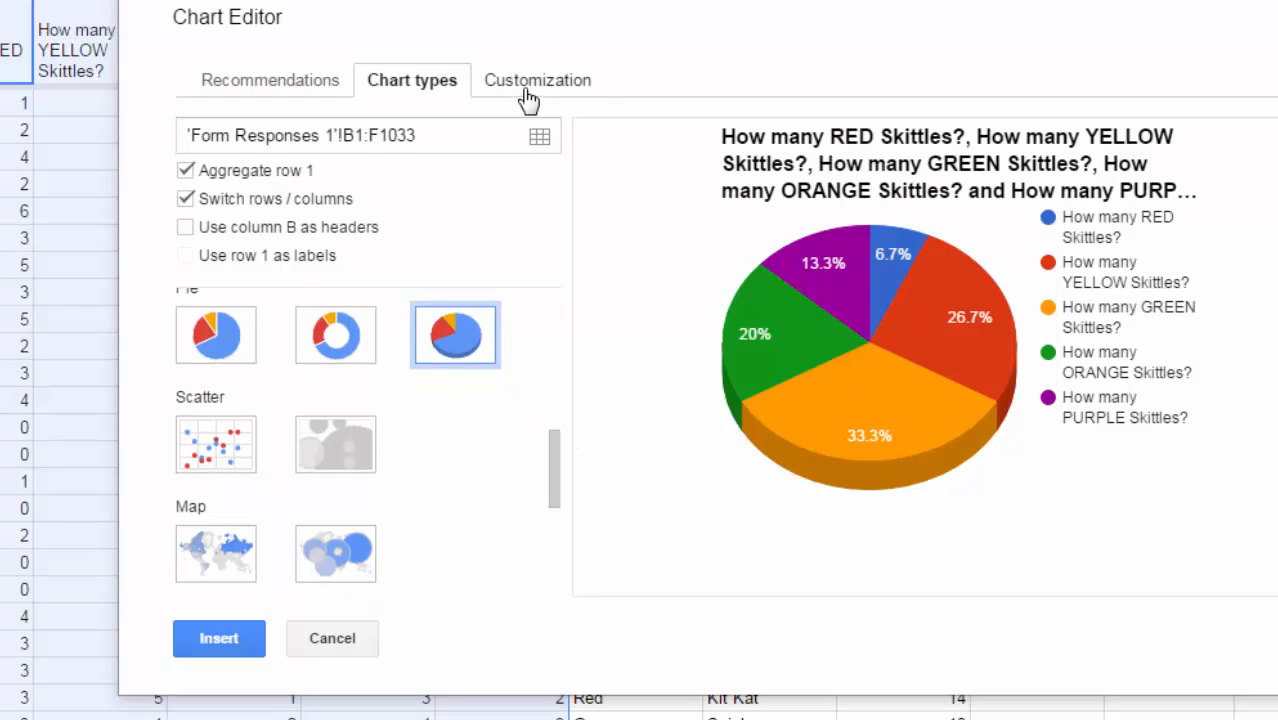
{"action": "left_click", "coordinate": [528, 92]}
{"action": "left_click_drag", "start_coordinate": [551, 228], "coordinate": [537, 425]}
{"action": "left_click", "coordinate": [325, 495]}
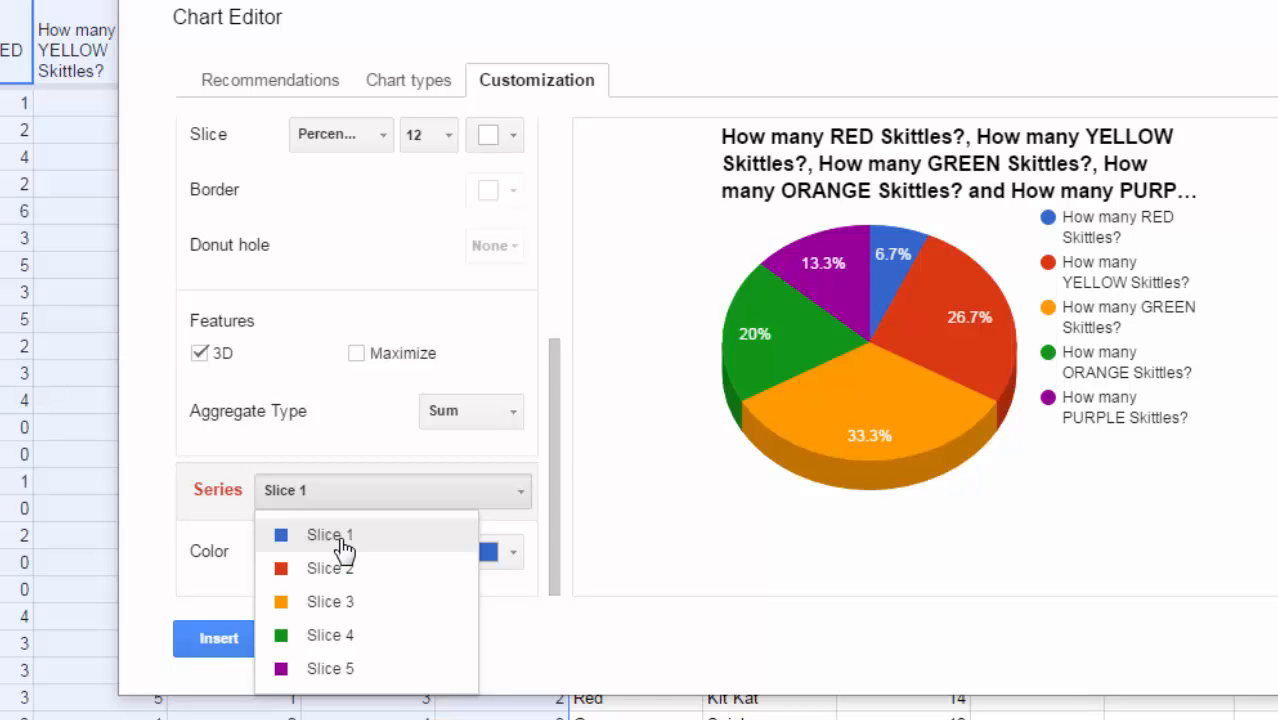
{"action": "left_click", "coordinate": [340, 545]}
{"action": "left_click", "coordinate": [490, 555]}
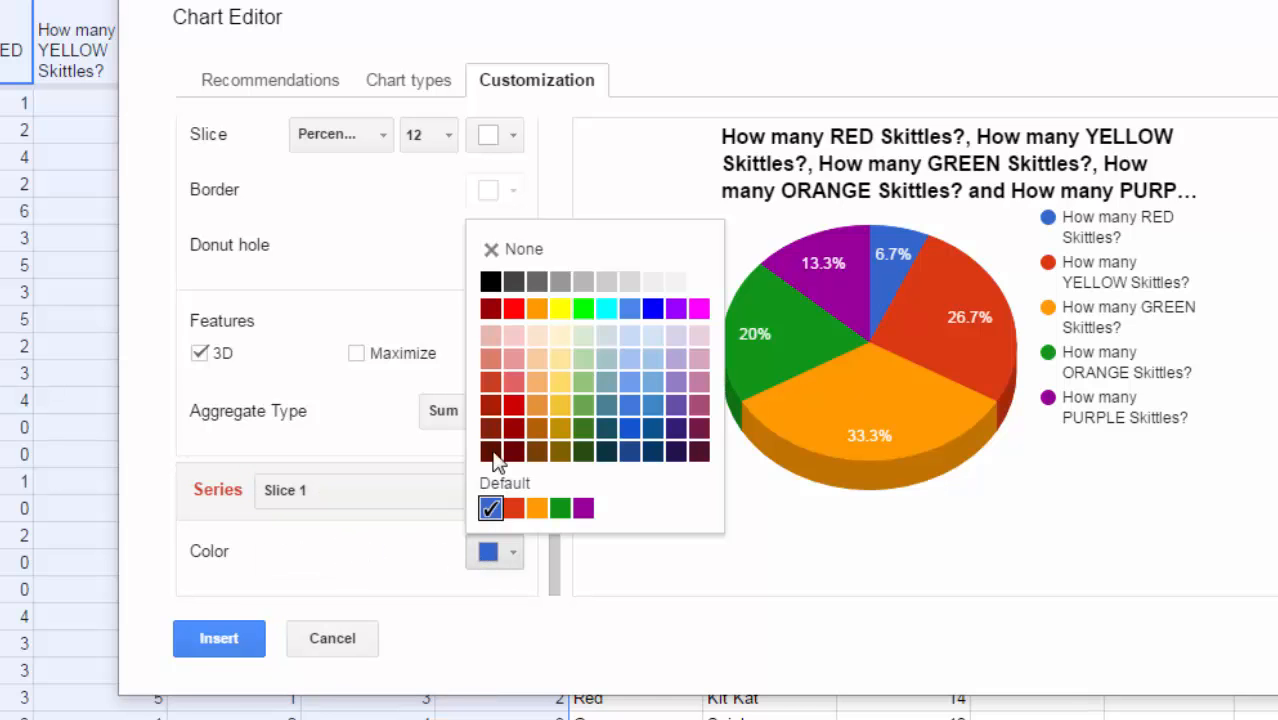
{"action": "left_click", "coordinate": [513, 310]}
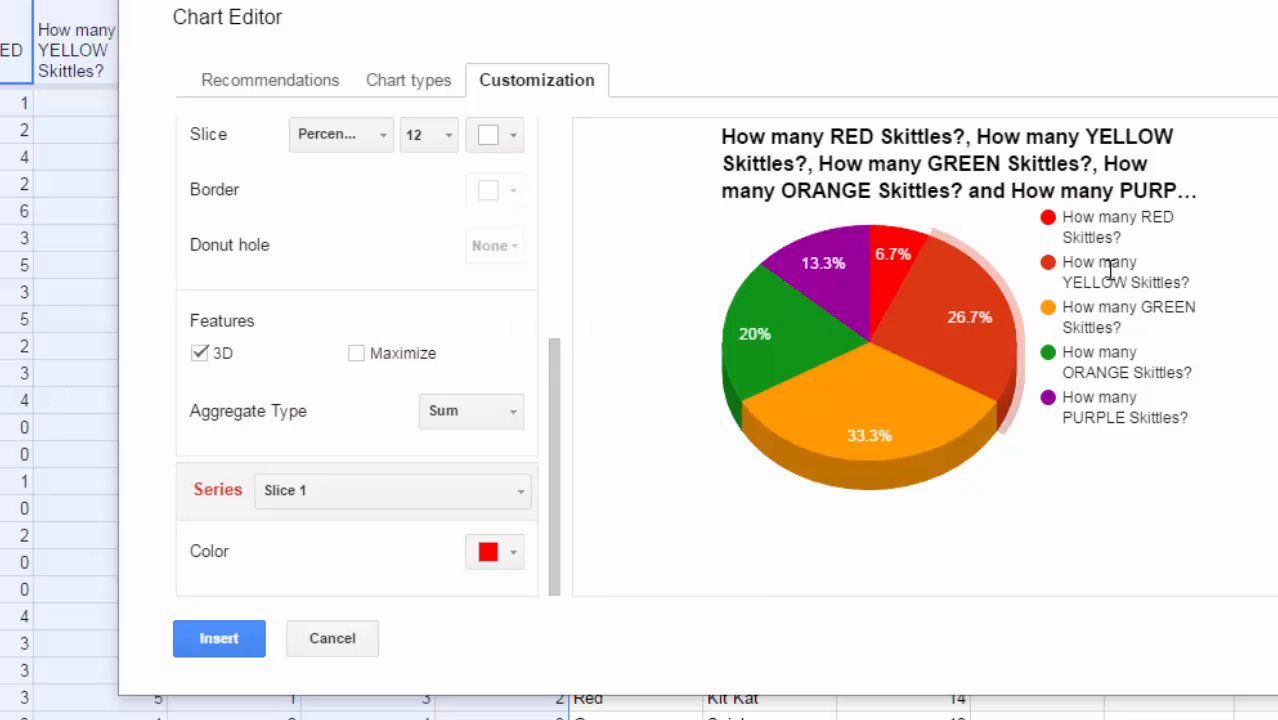
Color Slice 2, the YELLOW Skittles slice, yellow.
{"action": "left_click", "coordinate": [290, 502]}
{"action": "left_click", "coordinate": [316, 570]}
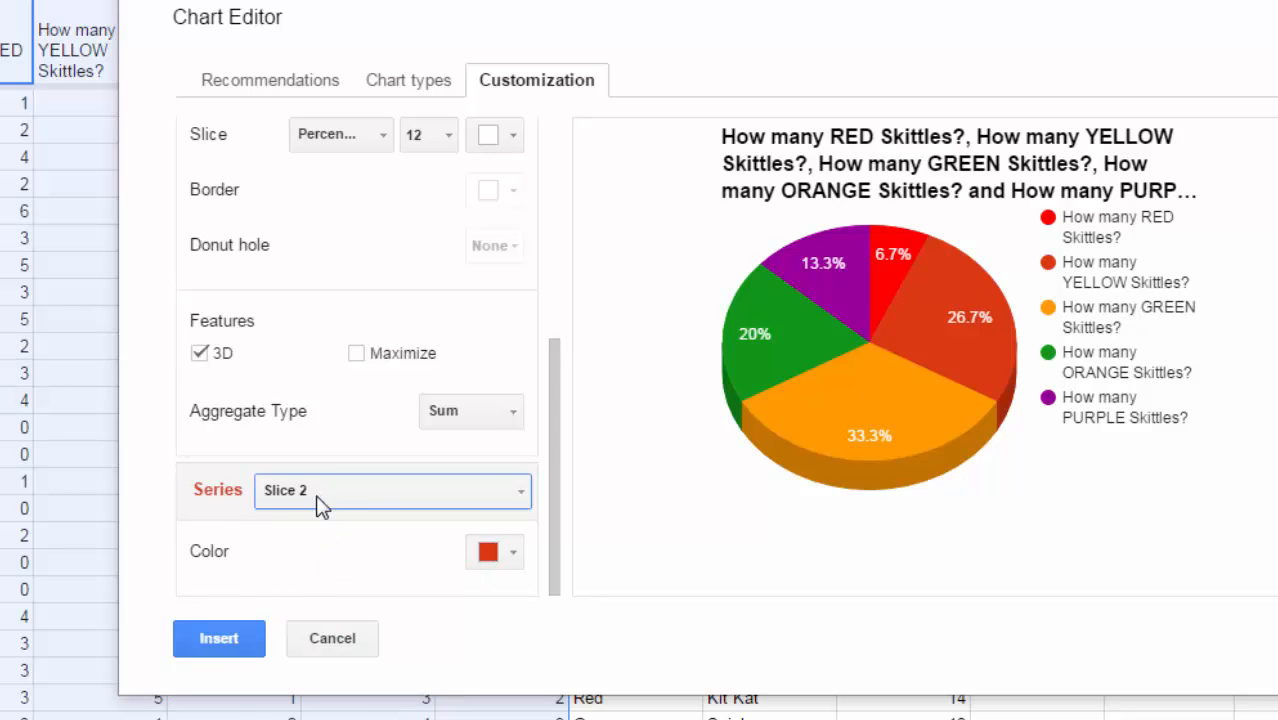
{"action": "left_click", "coordinate": [510, 553]}
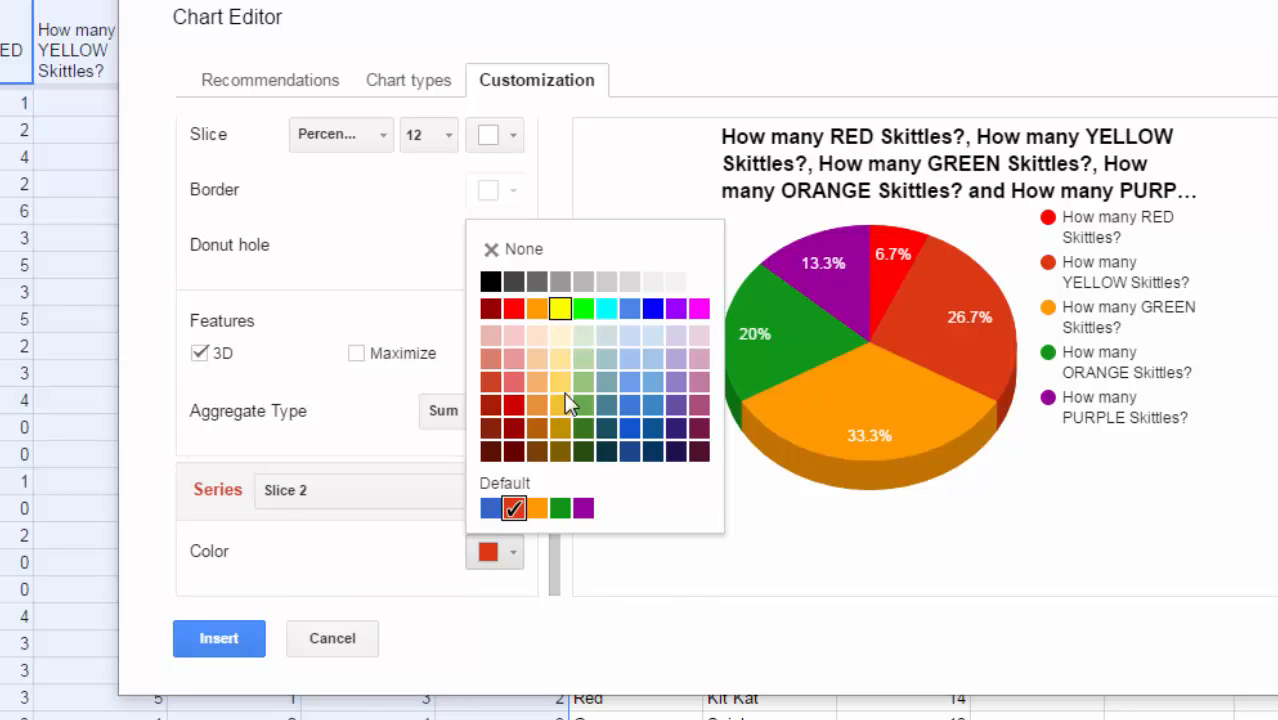
{"action": "left_click", "coordinate": [560, 308]}
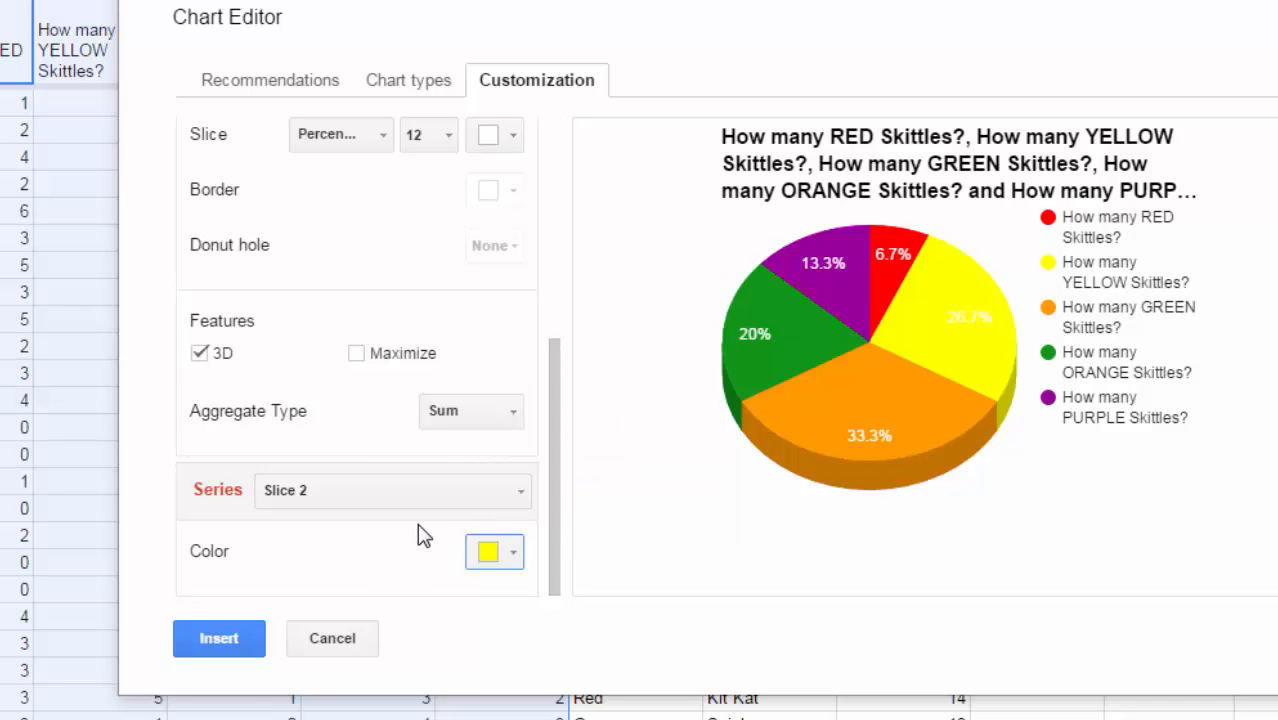
Color Slice 3, the GREEN Skittles slice, bright green.
{"action": "left_click", "coordinate": [470, 497]}
{"action": "left_click", "coordinate": [422, 603]}
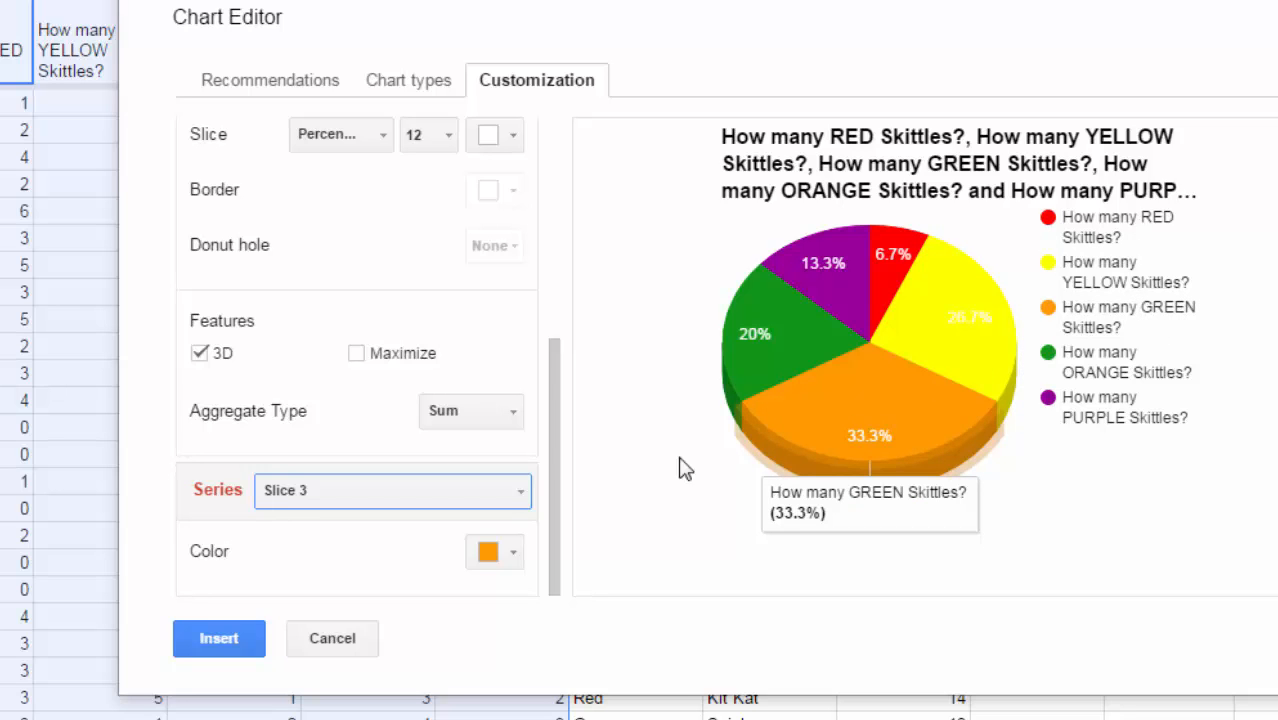
{"action": "left_click", "coordinate": [508, 553]}
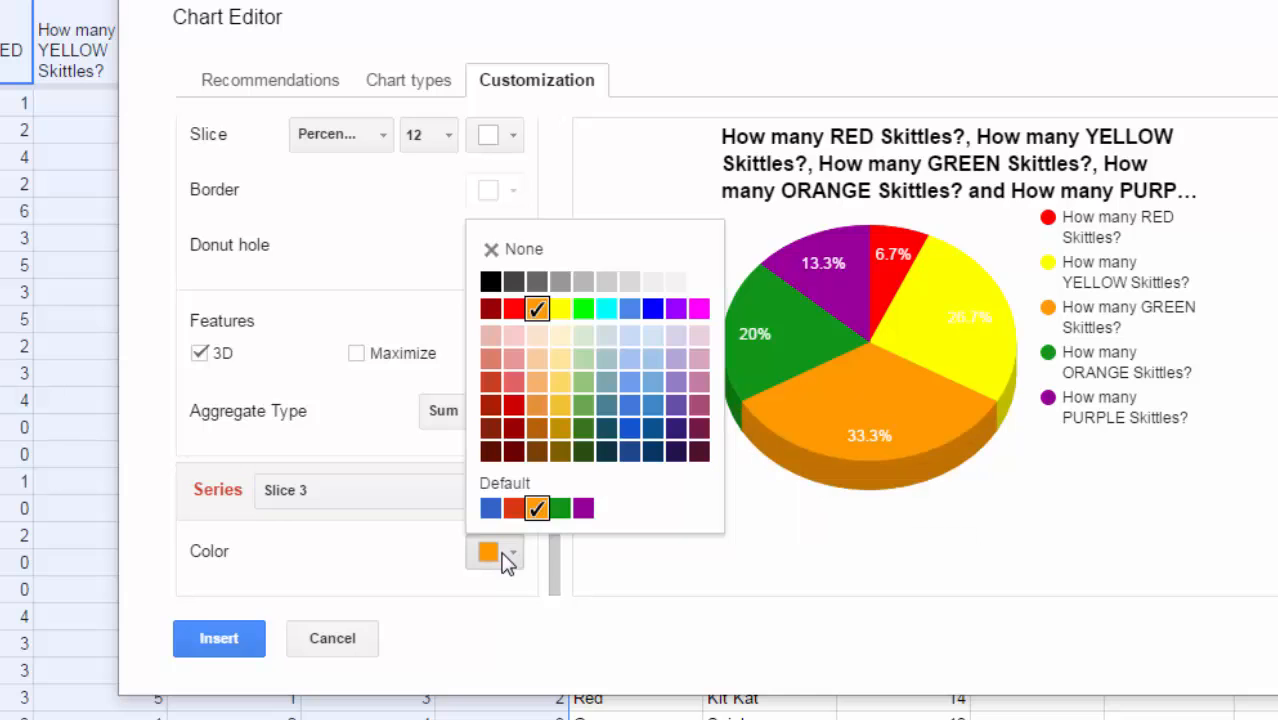
{"action": "left_click", "coordinate": [583, 308]}
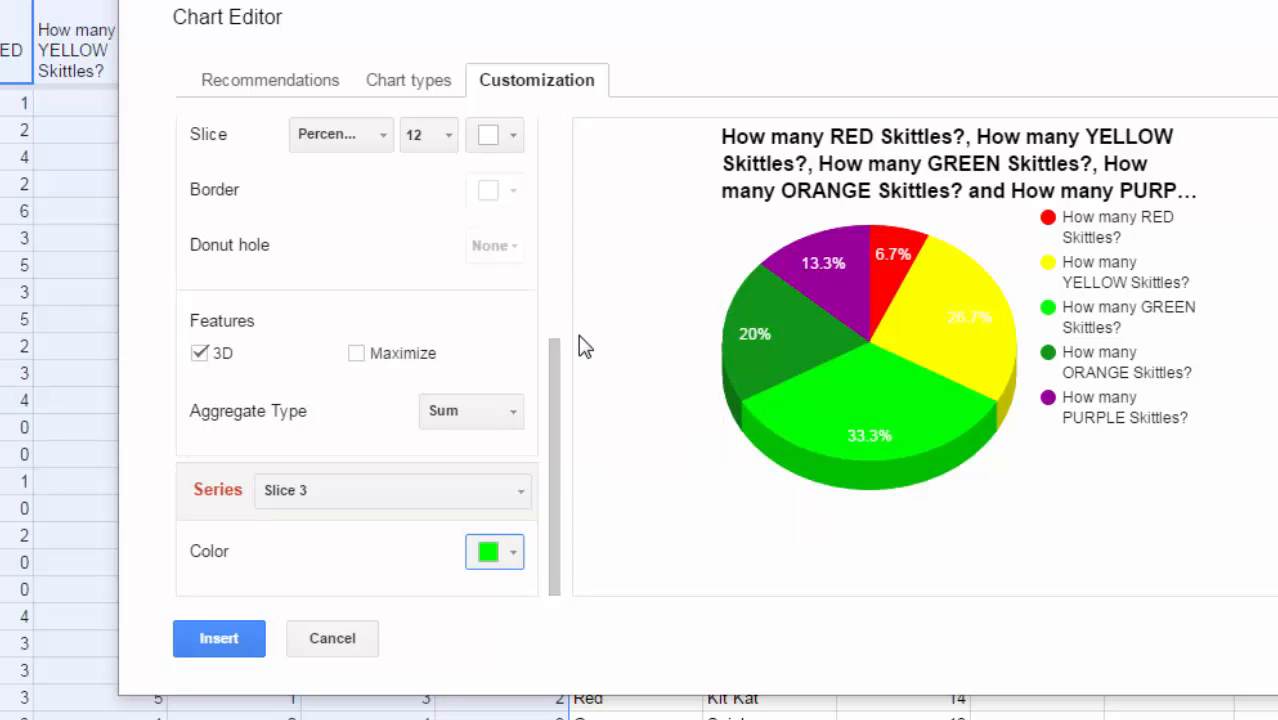
Color Slice 4, the ORANGE Skittles slice, orange and select Slice 5 as the series.
{"action": "left_click", "coordinate": [422, 496]}
{"action": "left_click", "coordinate": [360, 636]}
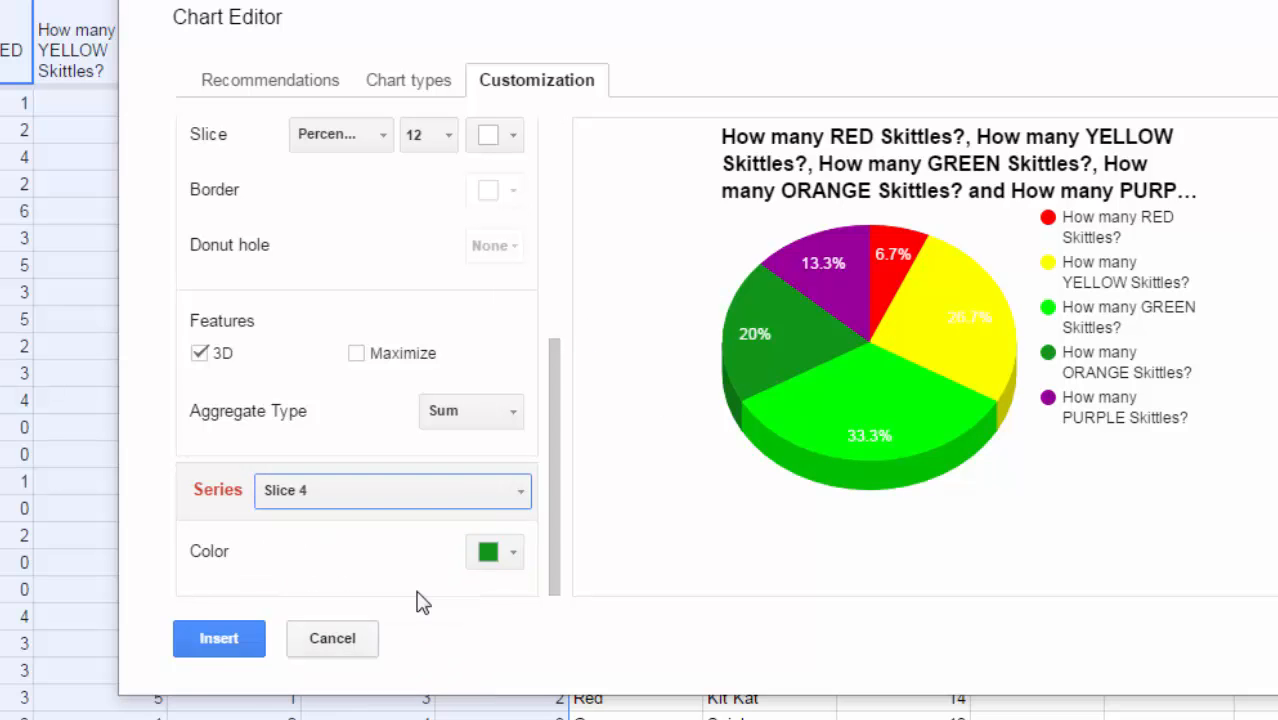
{"action": "mouse_move", "coordinate": [755, 334]}
{"action": "left_click", "coordinate": [512, 555]}
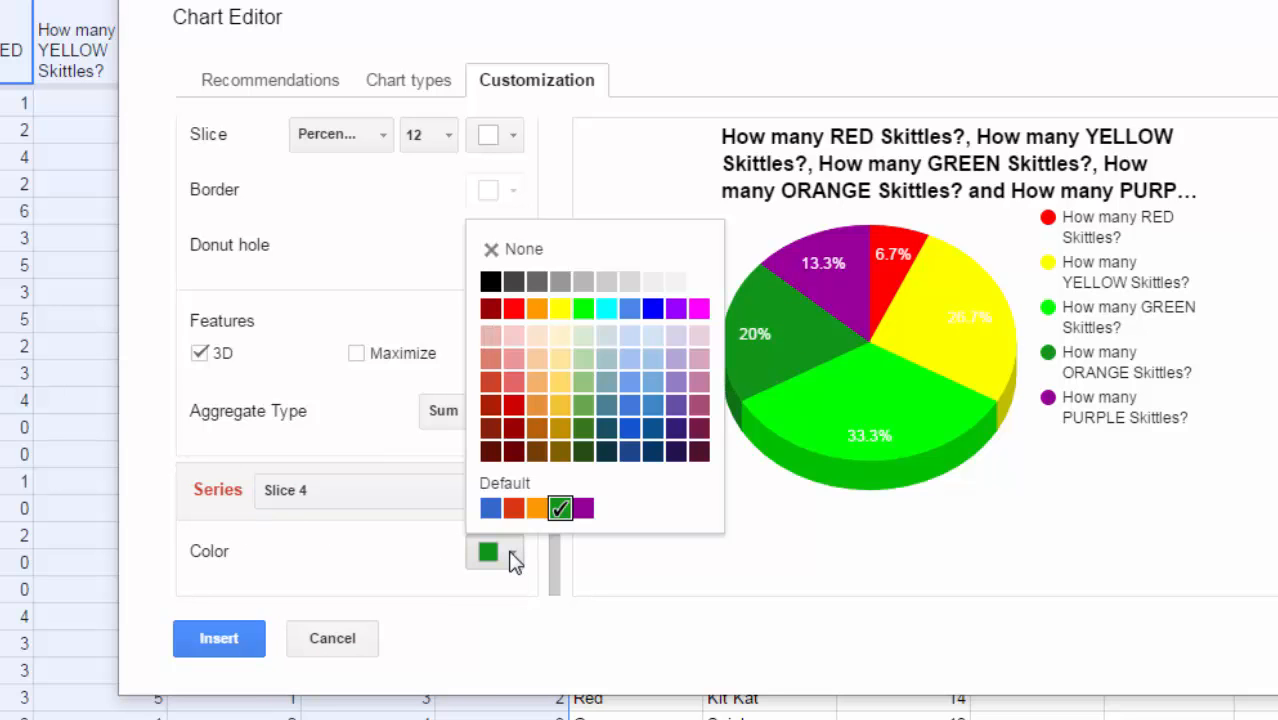
{"action": "left_click", "coordinate": [538, 509]}
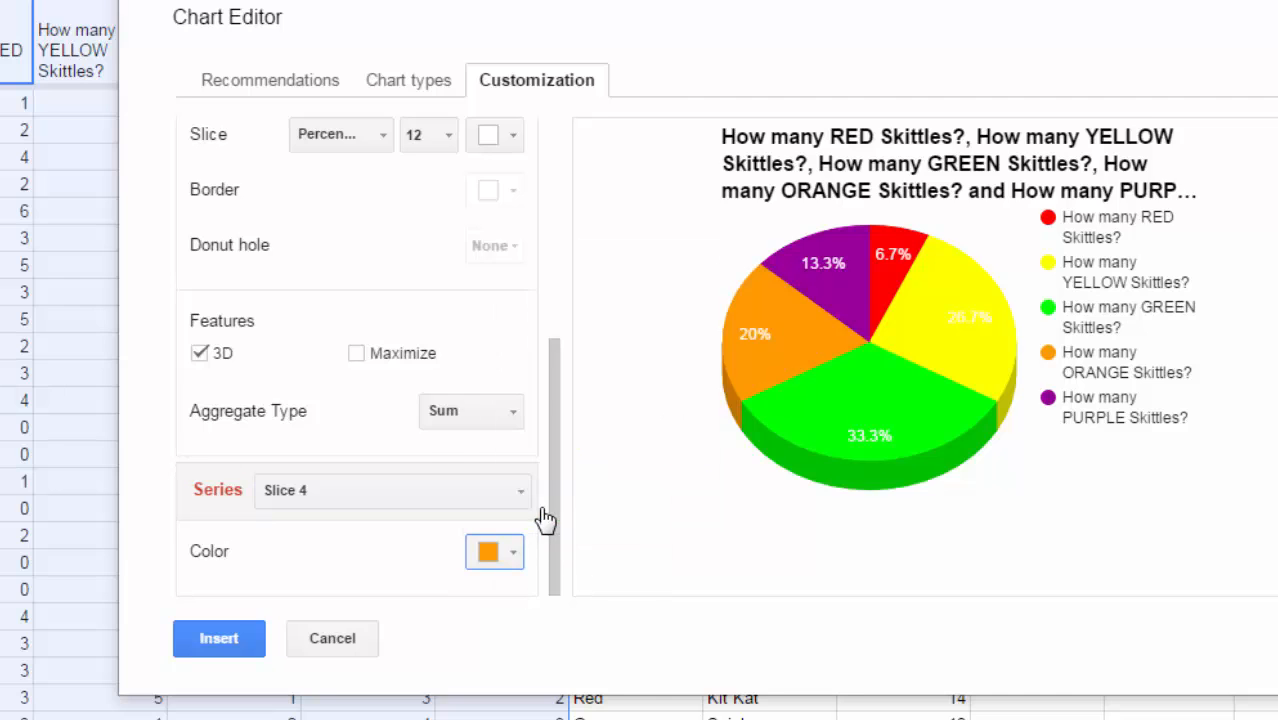
{"action": "left_click", "coordinate": [347, 505]}
{"action": "left_click", "coordinate": [350, 670]}
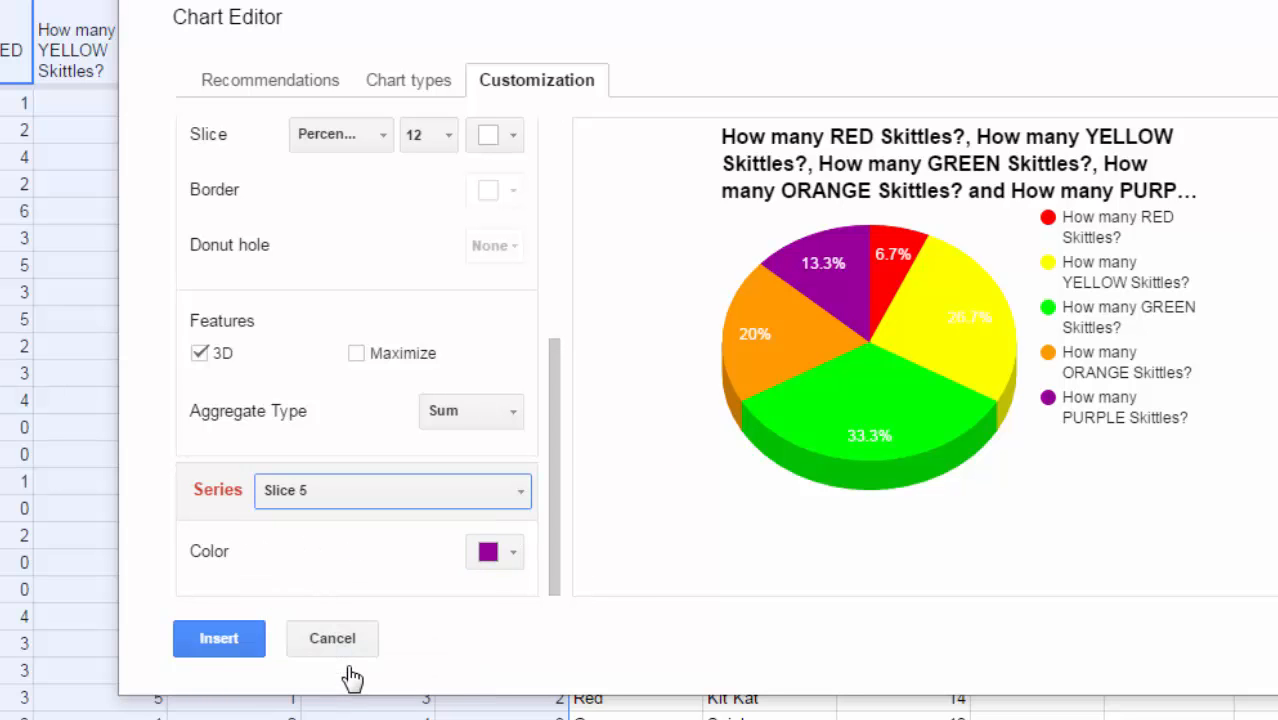
{"action": "mouse_move", "coordinate": [830, 298]}
Replace the chart title with "Color of Skittles" and insert the chart into the sheet.
{"action": "scroll", "coordinate": [522, 294], "scroll_direction": "up", "scroll_amount": 3}
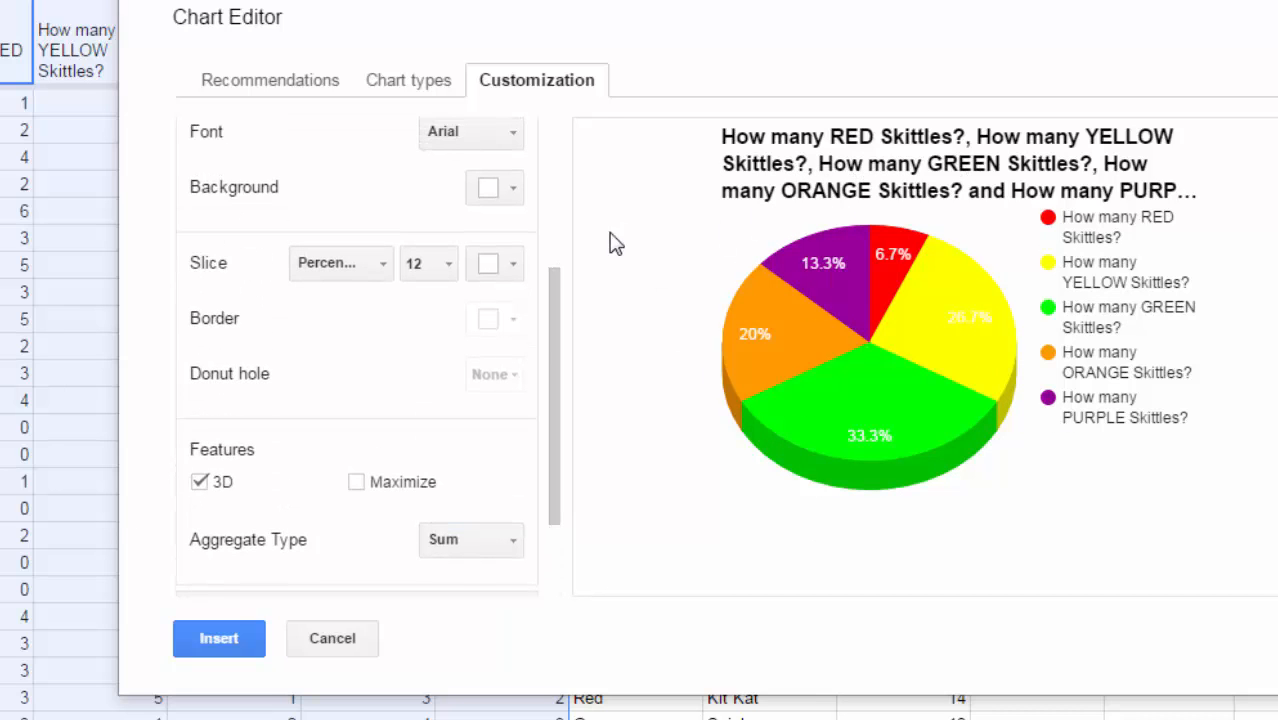
{"action": "left_click_drag", "start_coordinate": [558, 303], "coordinate": [559, 91]}
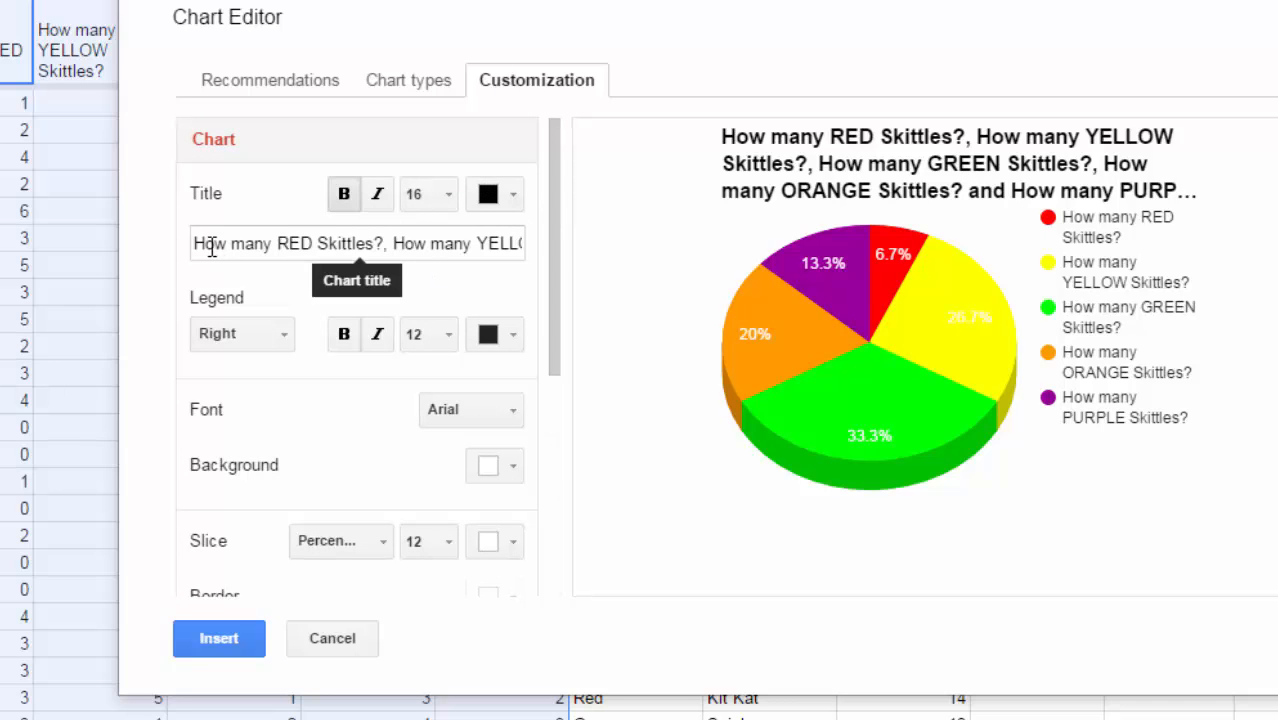
{"action": "left_click_drag", "start_coordinate": [197, 249], "coordinate": [620, 244]}
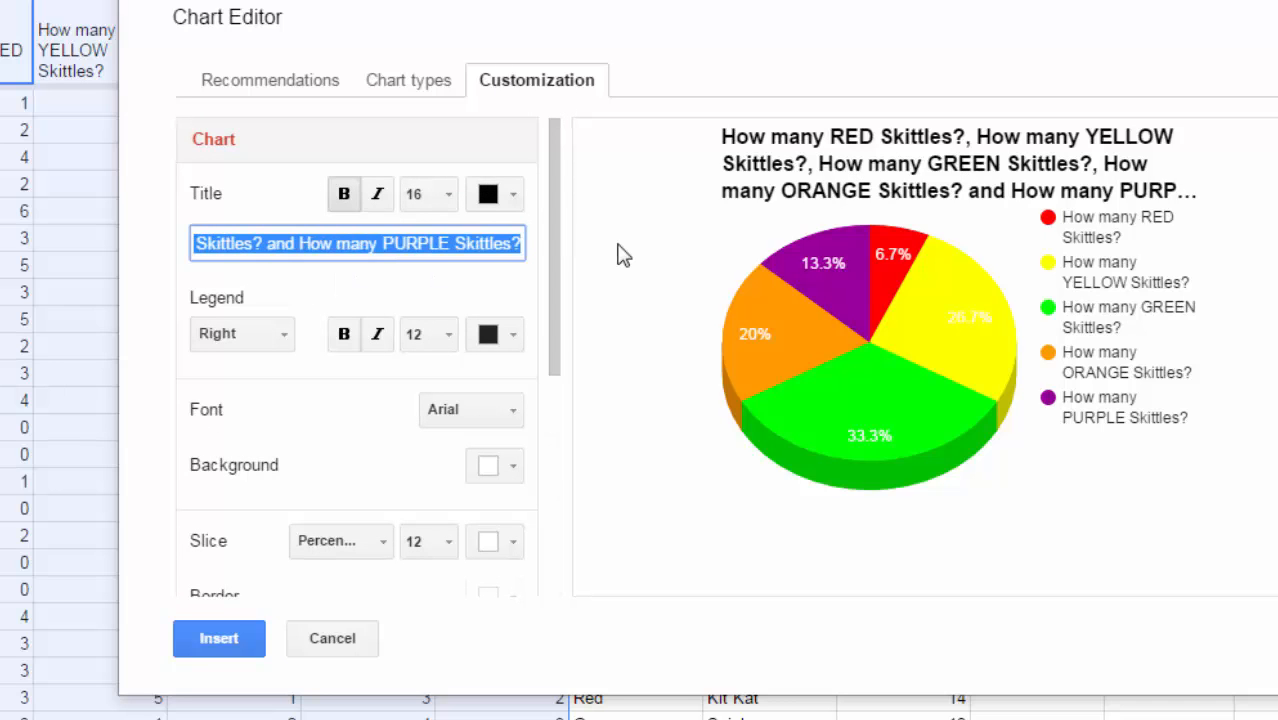
{"action": "type", "text": "Color of Skittles"}
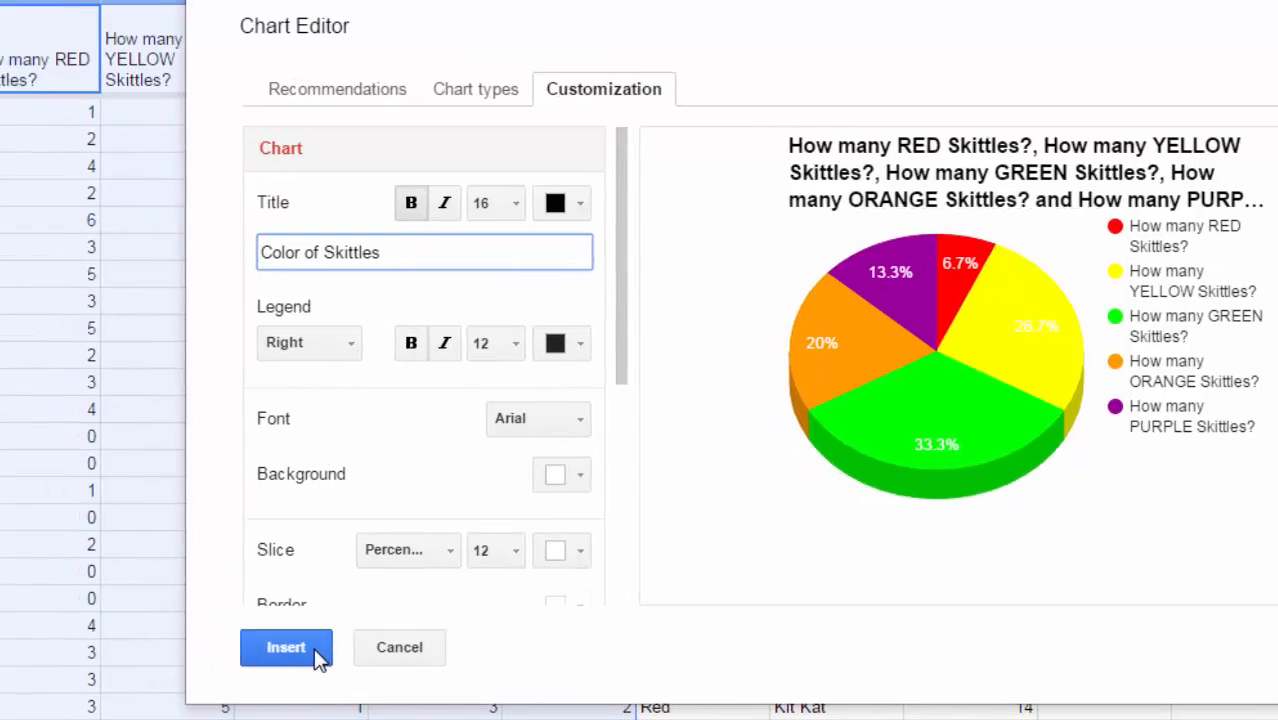
{"action": "left_click", "coordinate": [219, 638]}
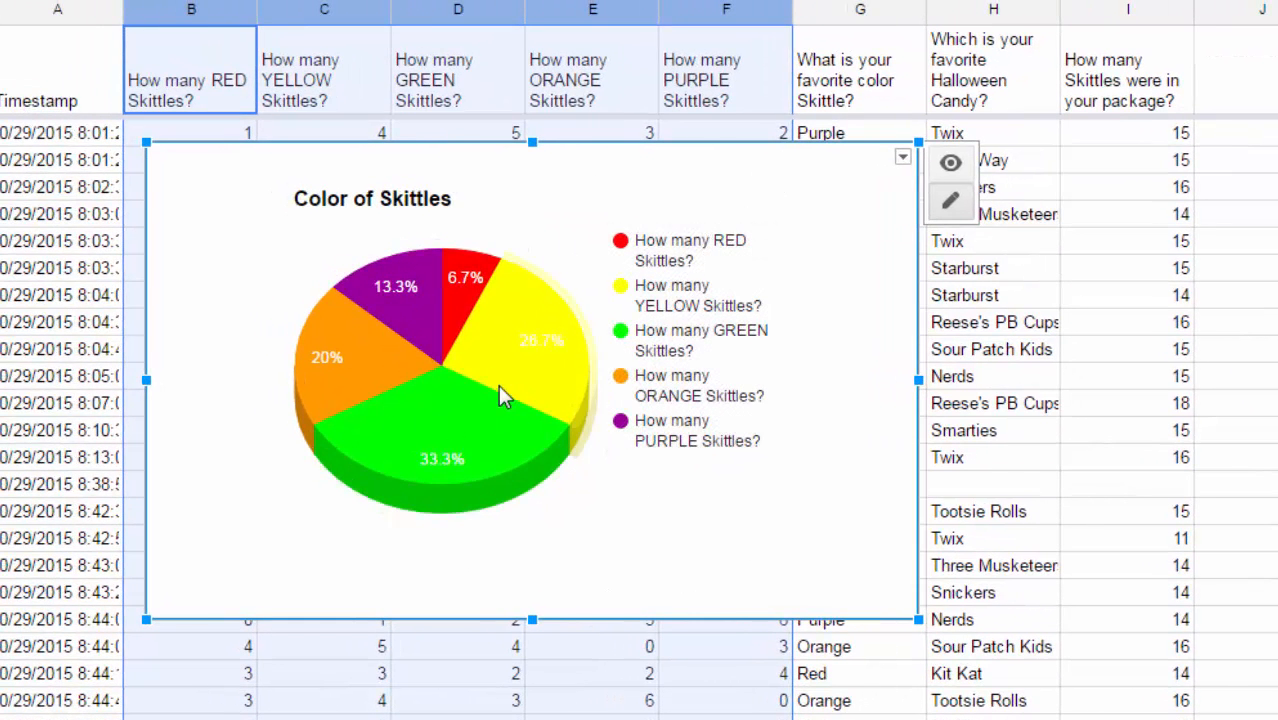
Open the Color of Skittles chart for advanced editing, try a red background and then set it to purple.
{"action": "left_click", "coordinate": [902, 158]}
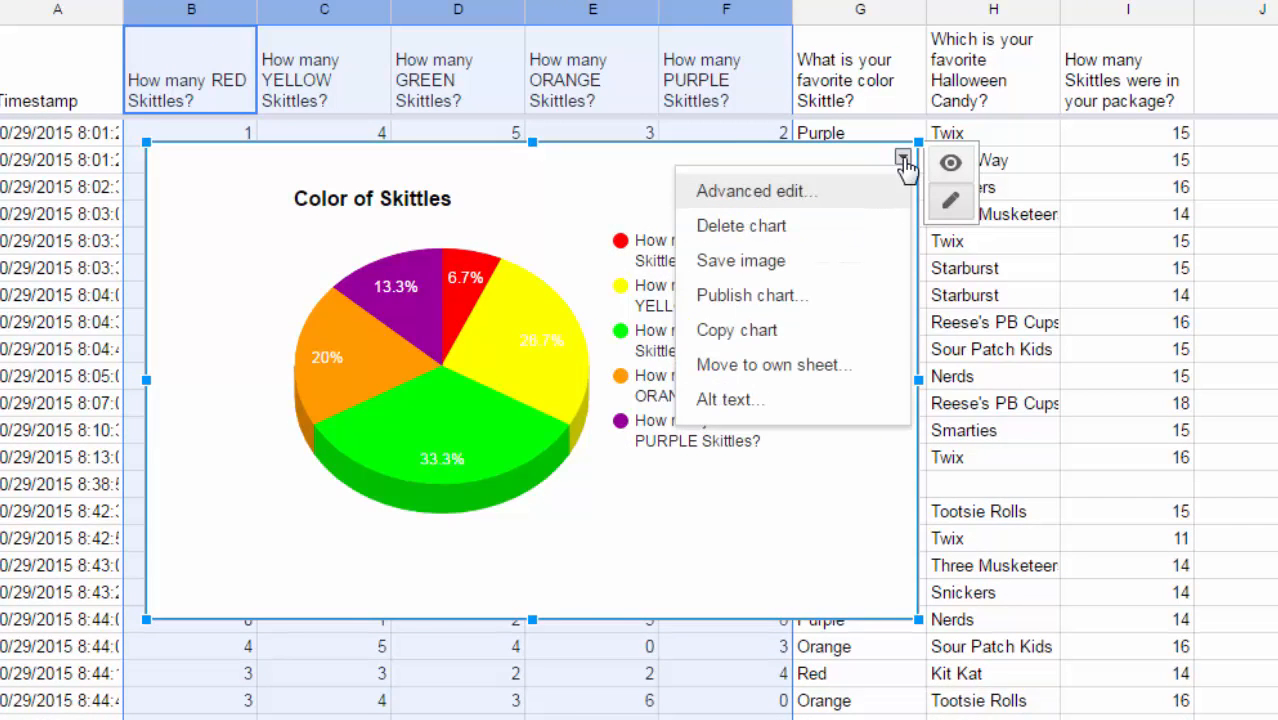
{"action": "left_click", "coordinate": [792, 195]}
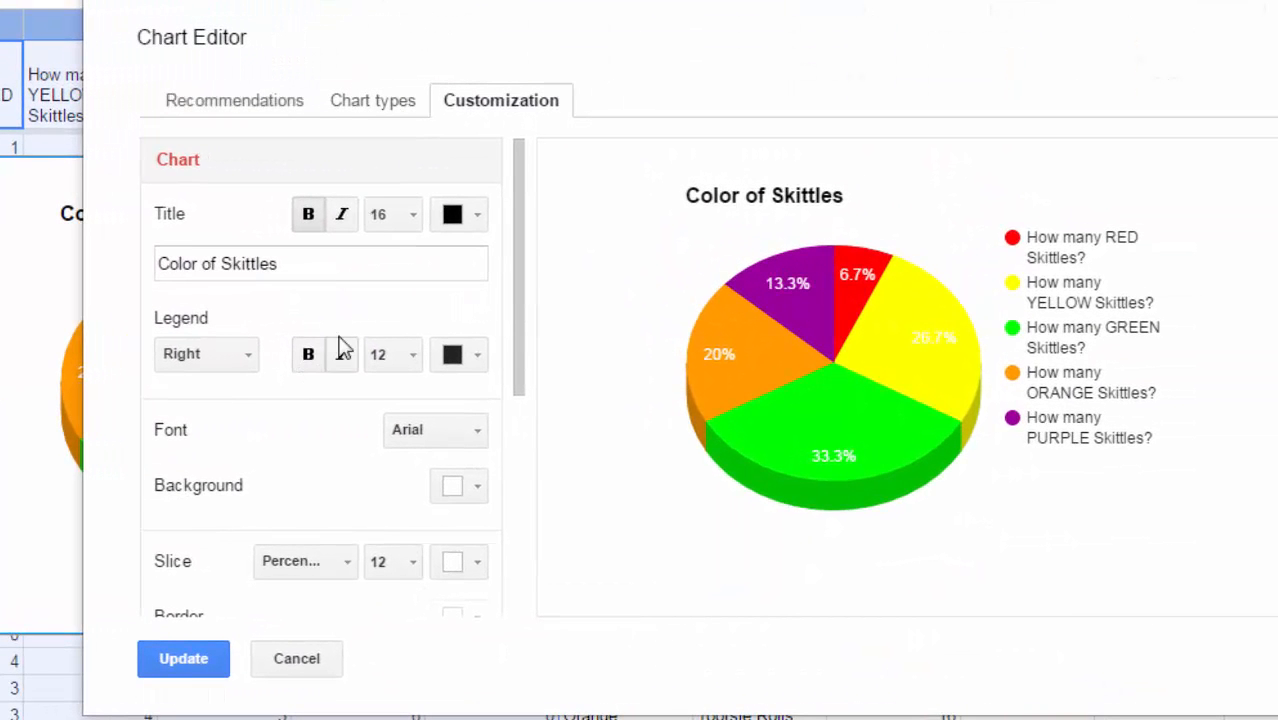
{"action": "left_click", "coordinate": [475, 489]}
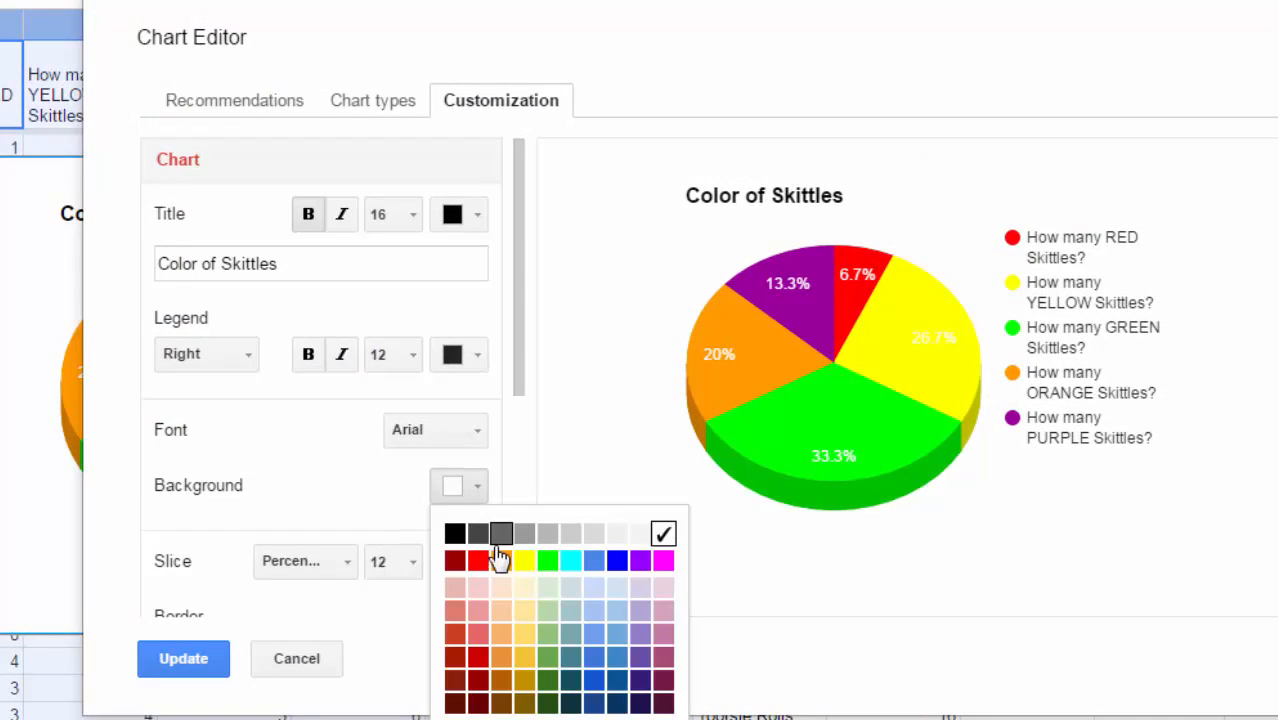
{"action": "left_click", "coordinate": [478, 657]}
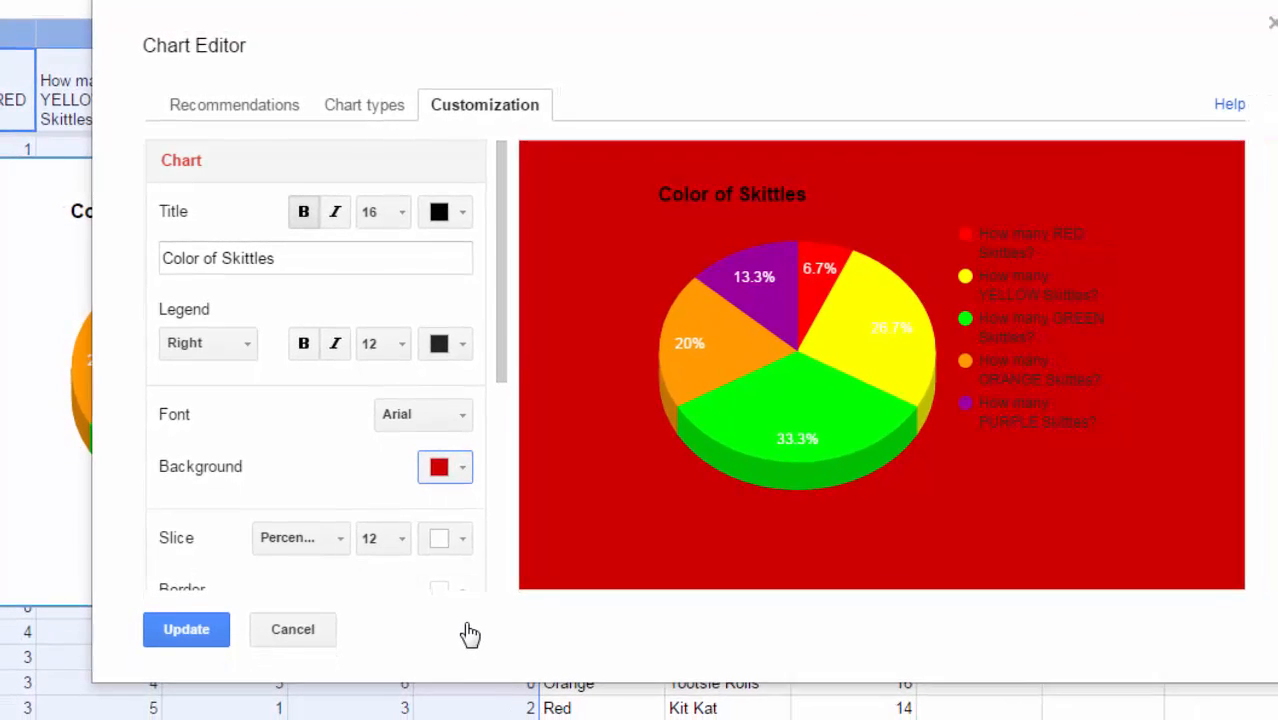
{"action": "left_click", "coordinate": [450, 468]}
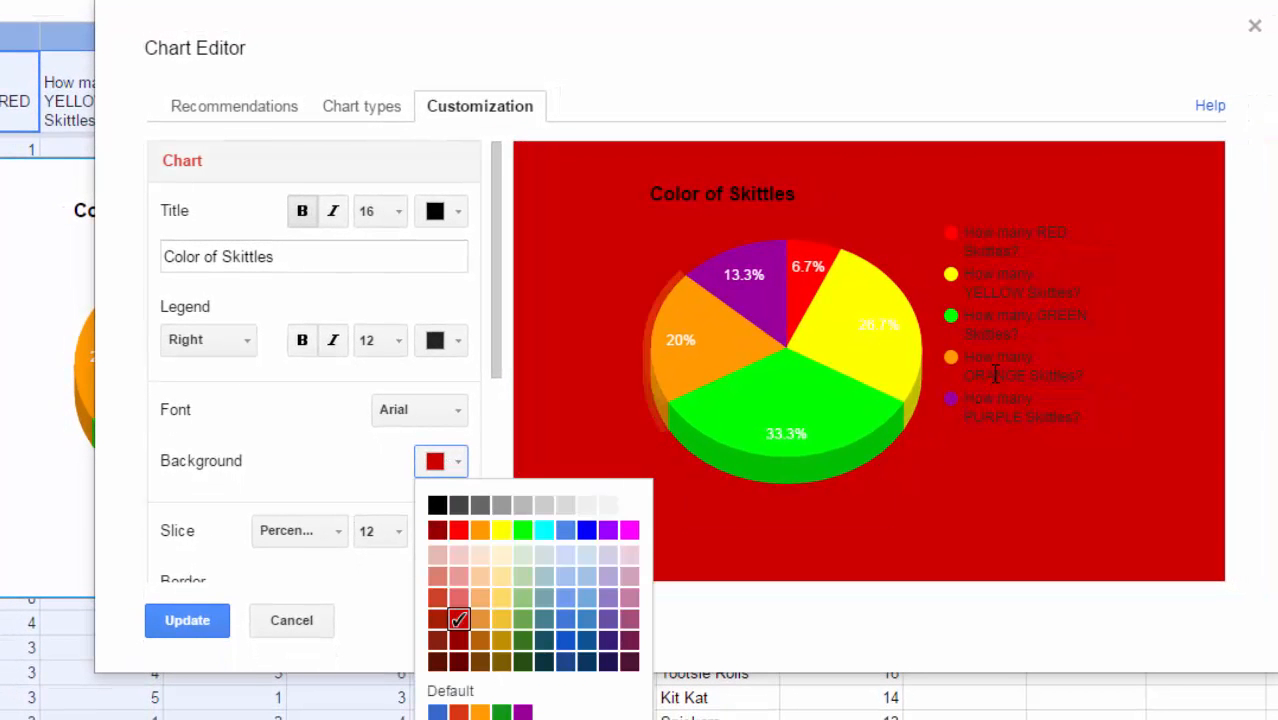
{"action": "left_click", "coordinate": [607, 624]}
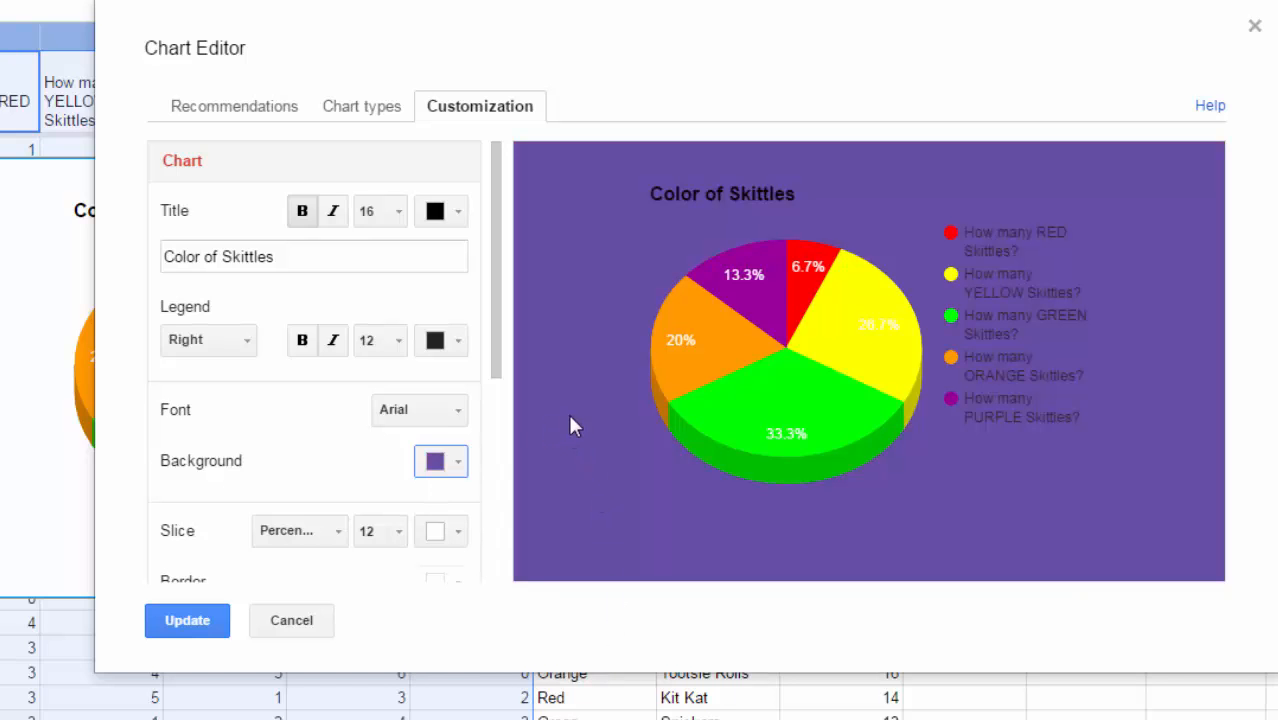
Set the chart font to Wide and update the chart in the sheet with the customizations.
{"action": "left_click", "coordinate": [450, 410]}
{"action": "left_click", "coordinate": [441, 555]}
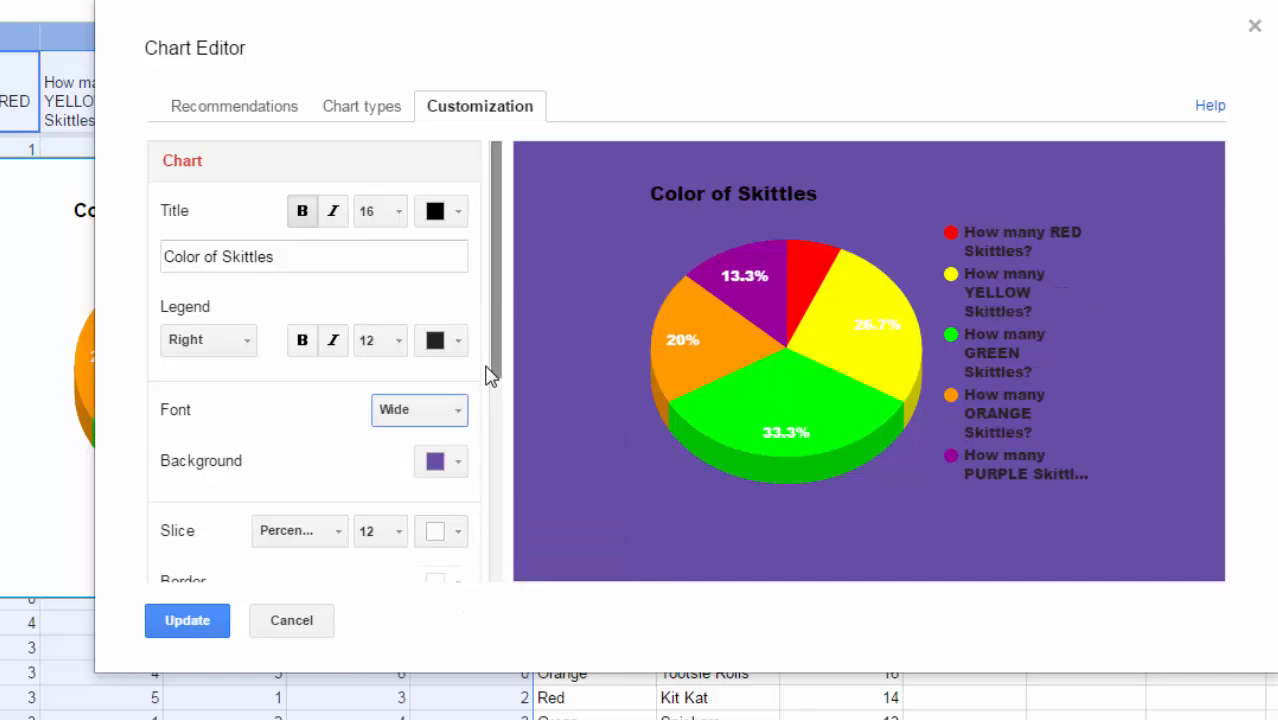
{"action": "left_click_drag", "start_coordinate": [496, 382], "coordinate": [488, 551]}
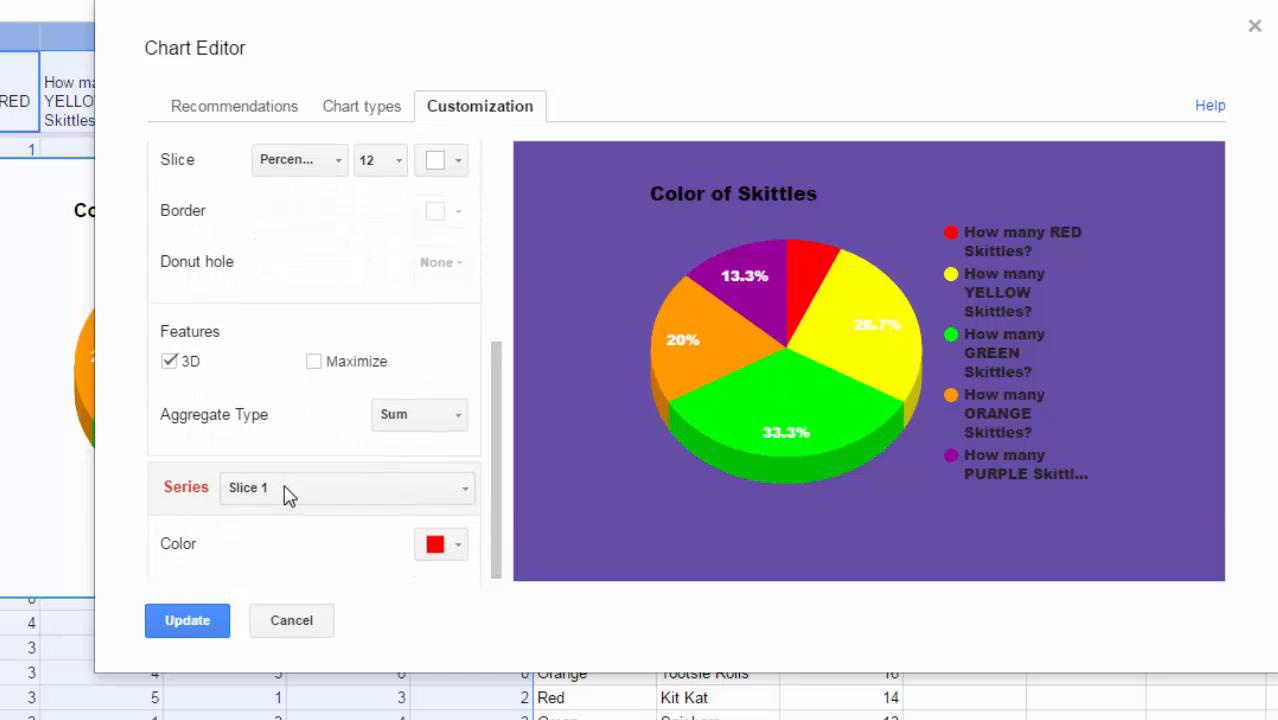
{"action": "scroll", "coordinate": [288, 488], "scroll_direction": "up", "scroll_amount": 6}
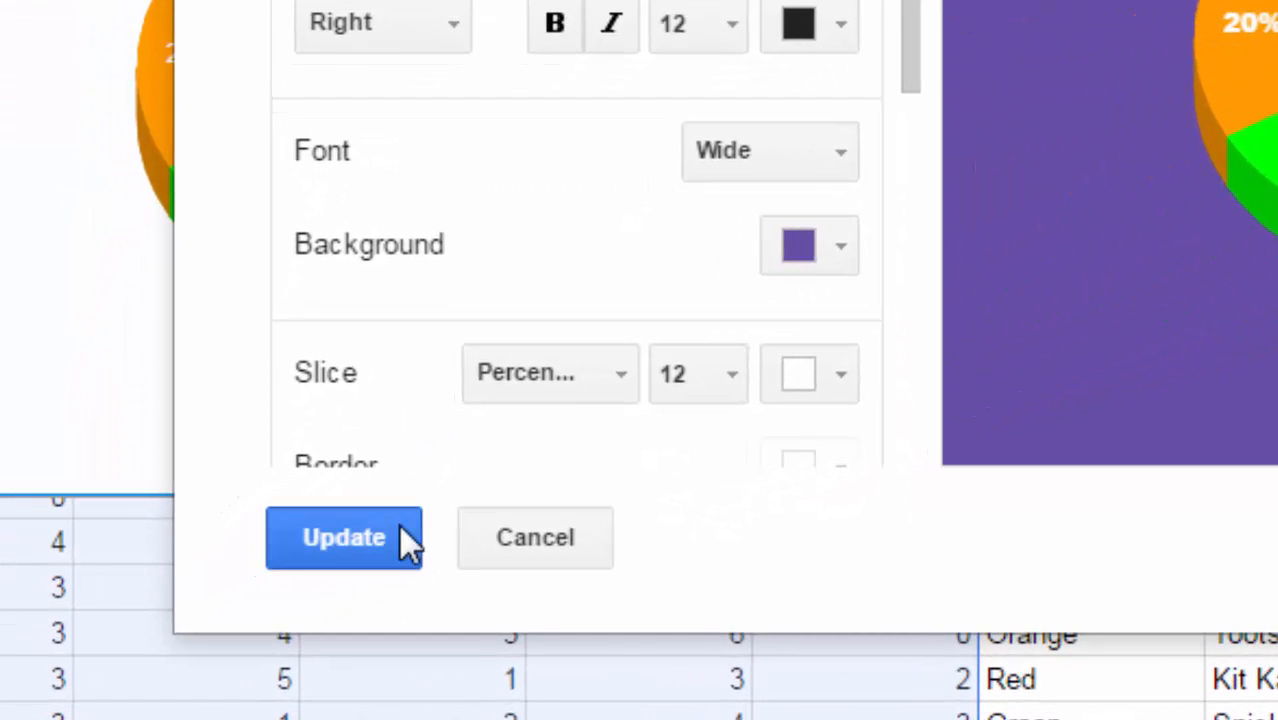
{"action": "left_click", "coordinate": [400, 527]}
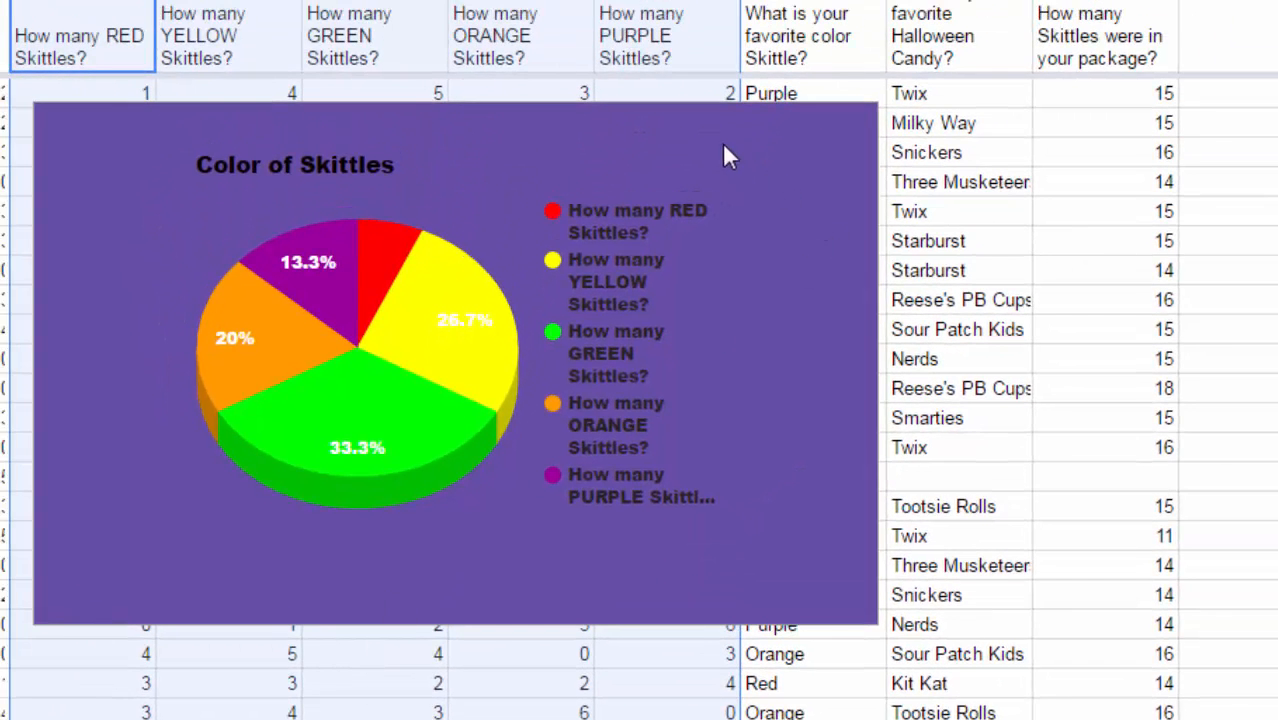
Move the pie chart to the right and slightly down on the response sheet.
{"action": "left_click", "coordinate": [685, 131]}
{"action": "mouse_move", "coordinate": [685, 131]}
{"action": "left_mouse_down"}
{"action": "mouse_move", "coordinate": [753, 163]}
{"action": "mouse_move", "coordinate": [871, 137]}
{"action": "left_mouse_up"}
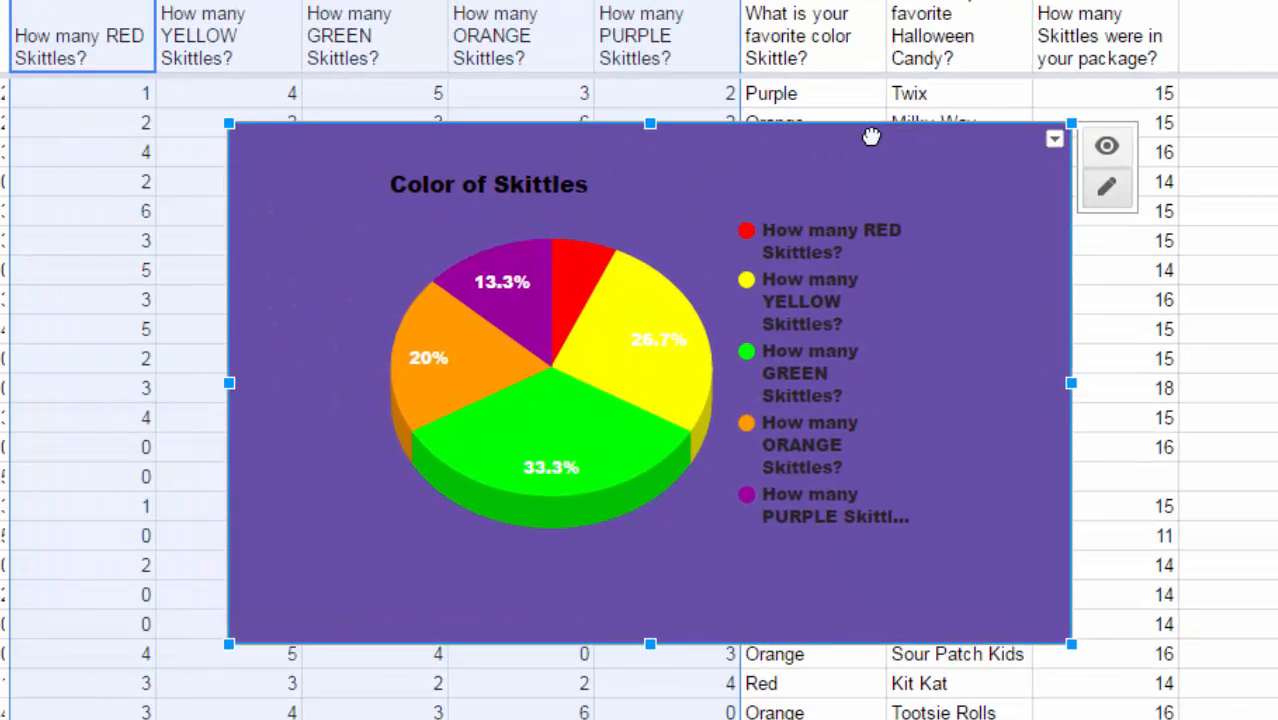
{"action": "left_click", "coordinate": [1055, 140]}
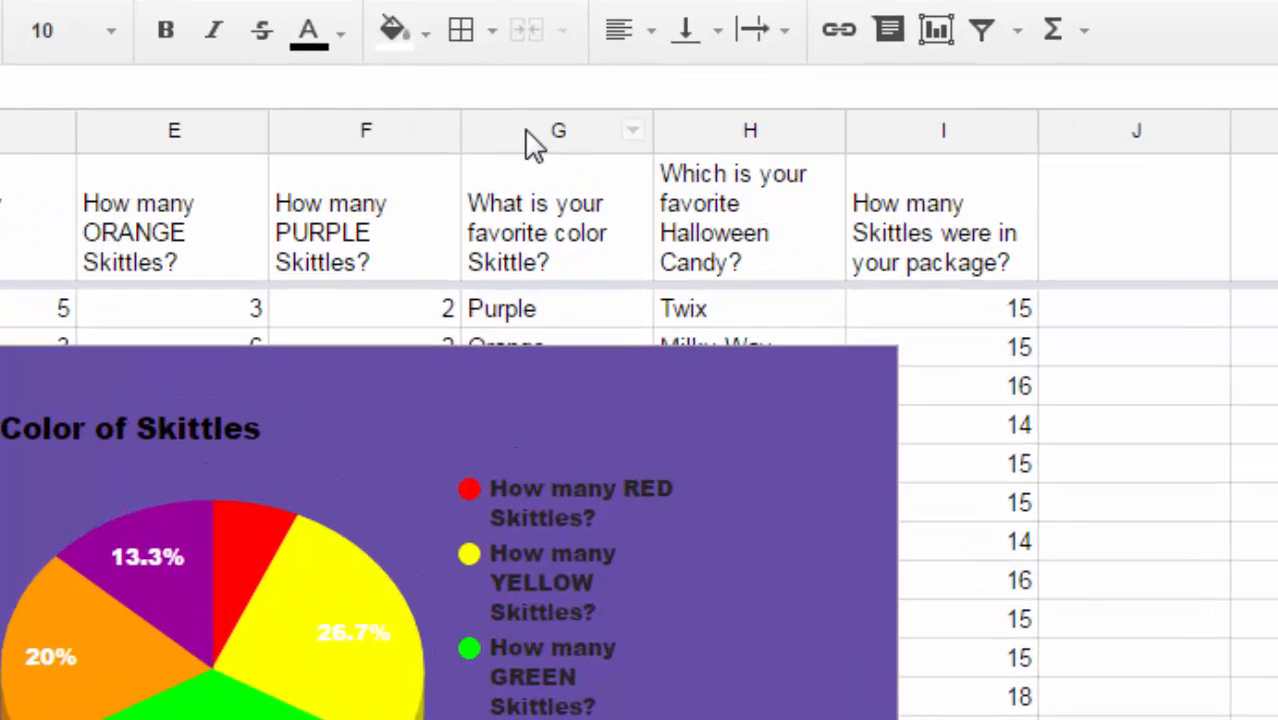
Select column G with the favorite Skittle color responses and shift the pie chart slightly down and left.
{"action": "left_click", "coordinate": [535, 140]}
{"action": "left_click", "coordinate": [585, 380]}
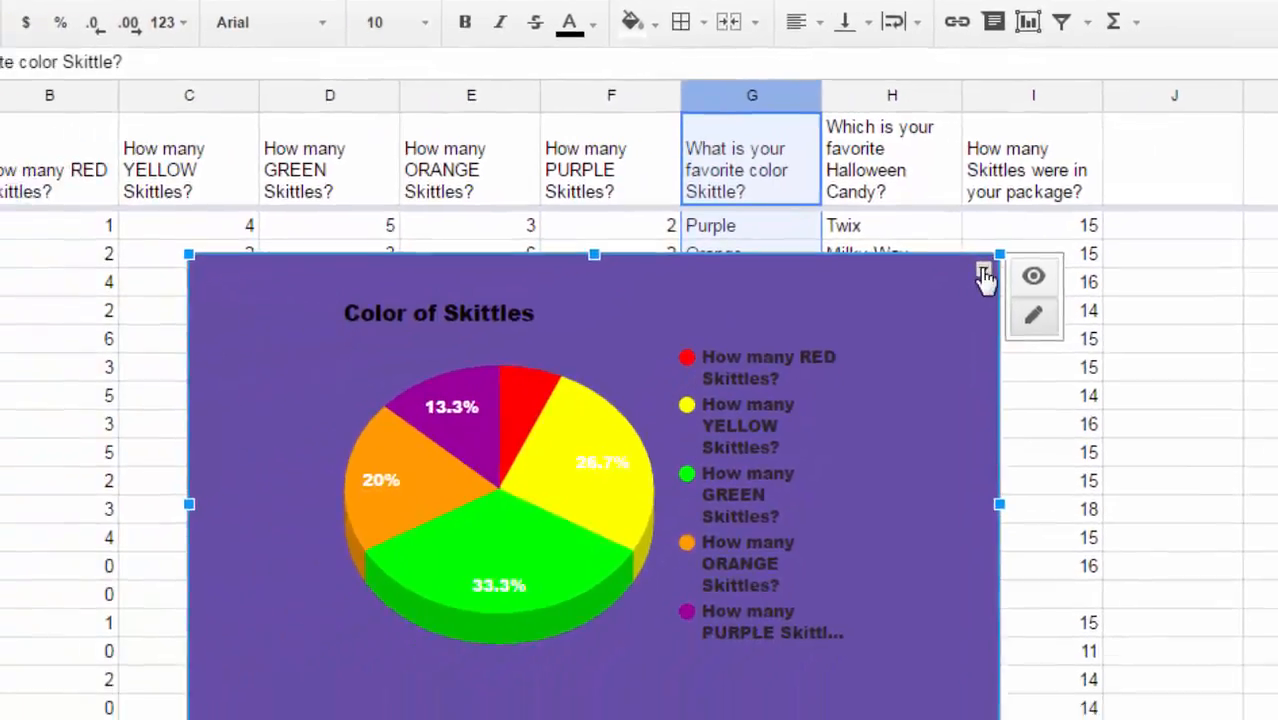
{"action": "left_click", "coordinate": [922, 325]}
{"action": "left_click", "coordinate": [552, 330]}
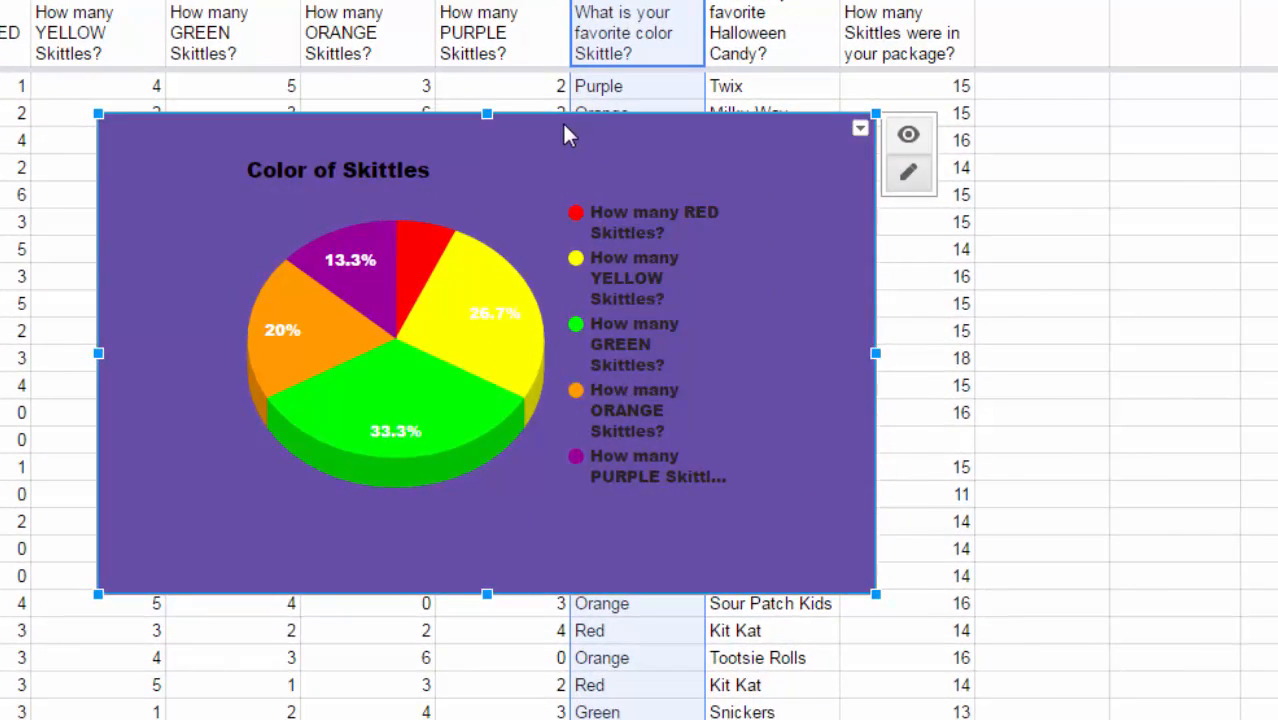
{"action": "left_click_drag", "start_coordinate": [563, 124], "coordinate": [525, 154]}
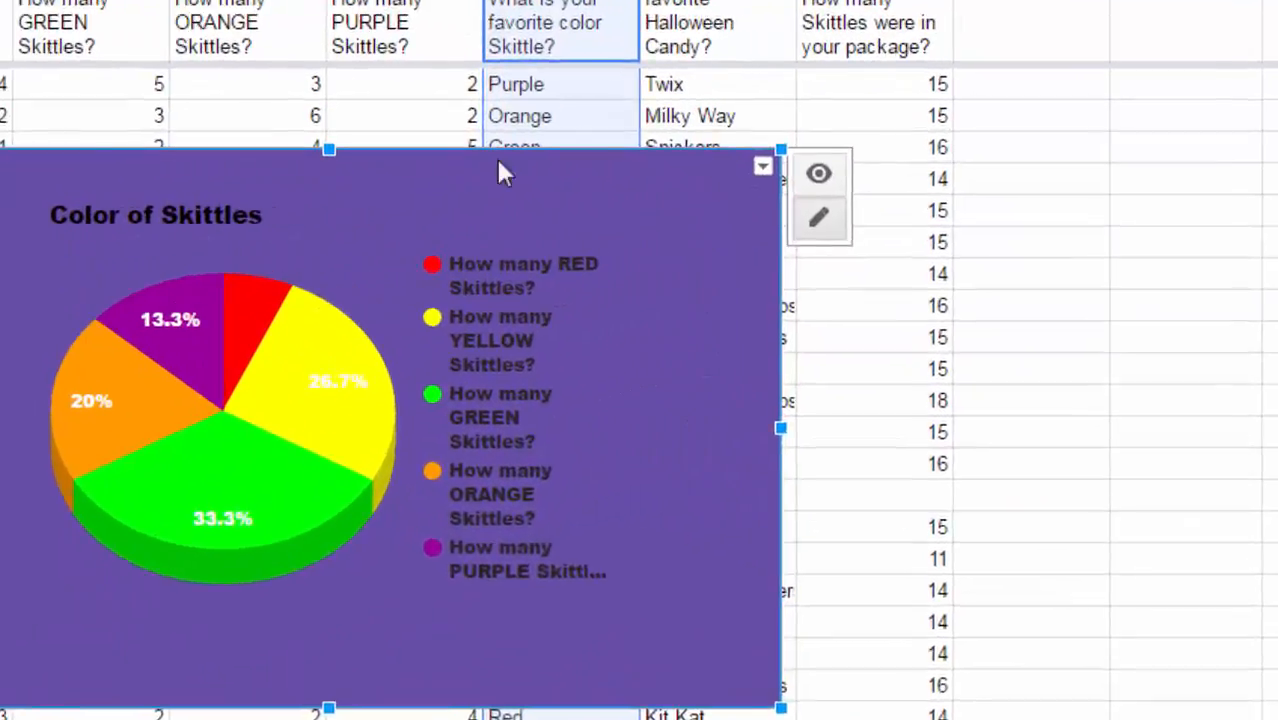
Move the pie chart to its own sheet and switch between that sheet and Form Responses 1 to compare them.
{"action": "left_click", "coordinate": [763, 166]}
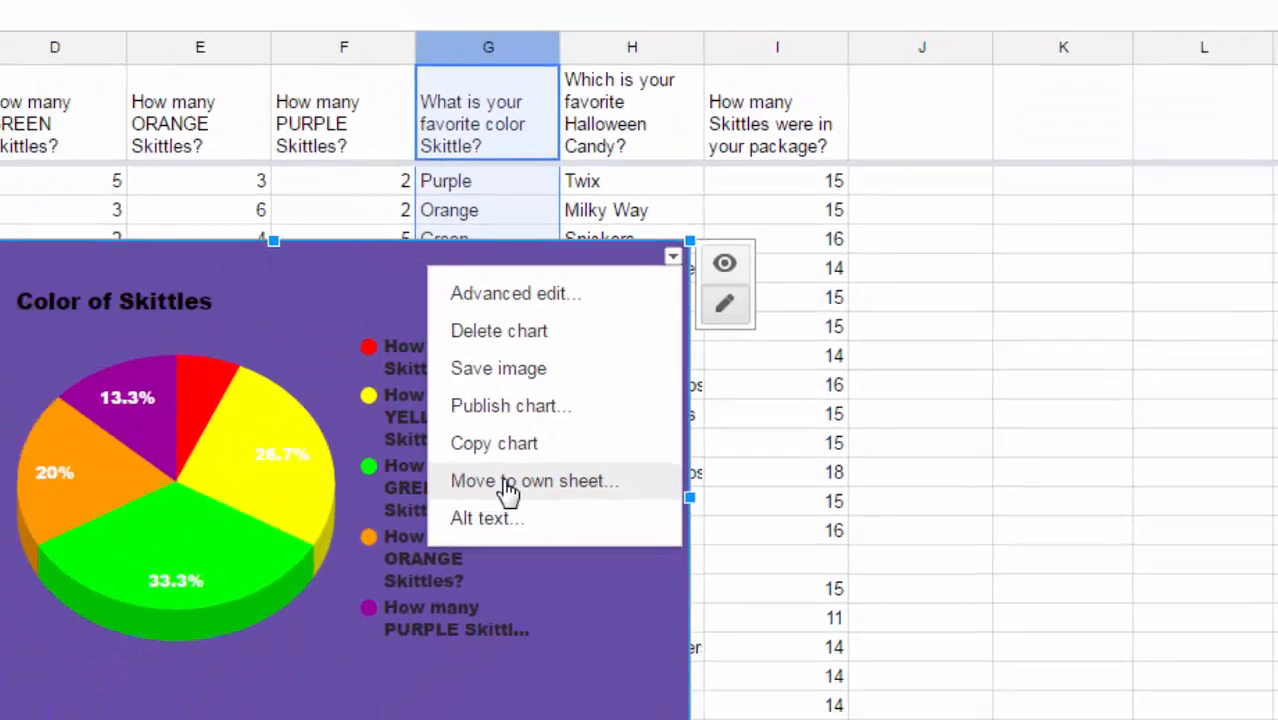
{"action": "left_click", "coordinate": [340, 552]}
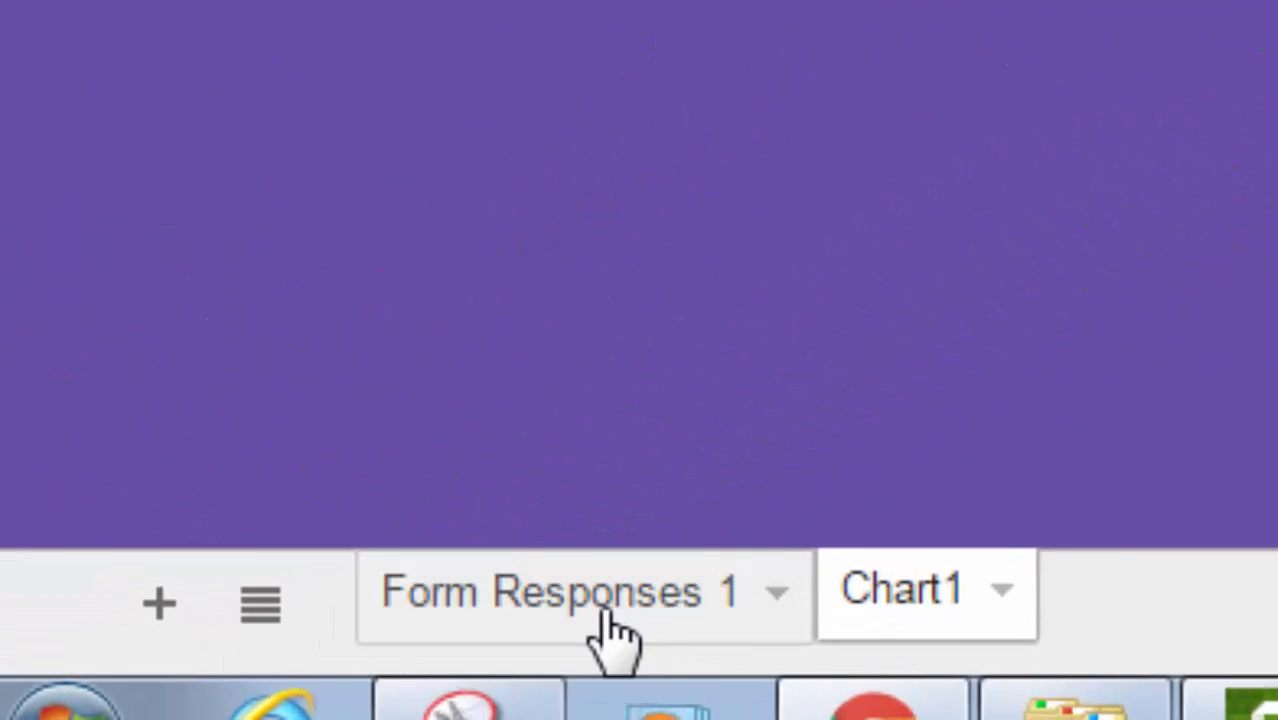
{"action": "left_click", "coordinate": [160, 692]}
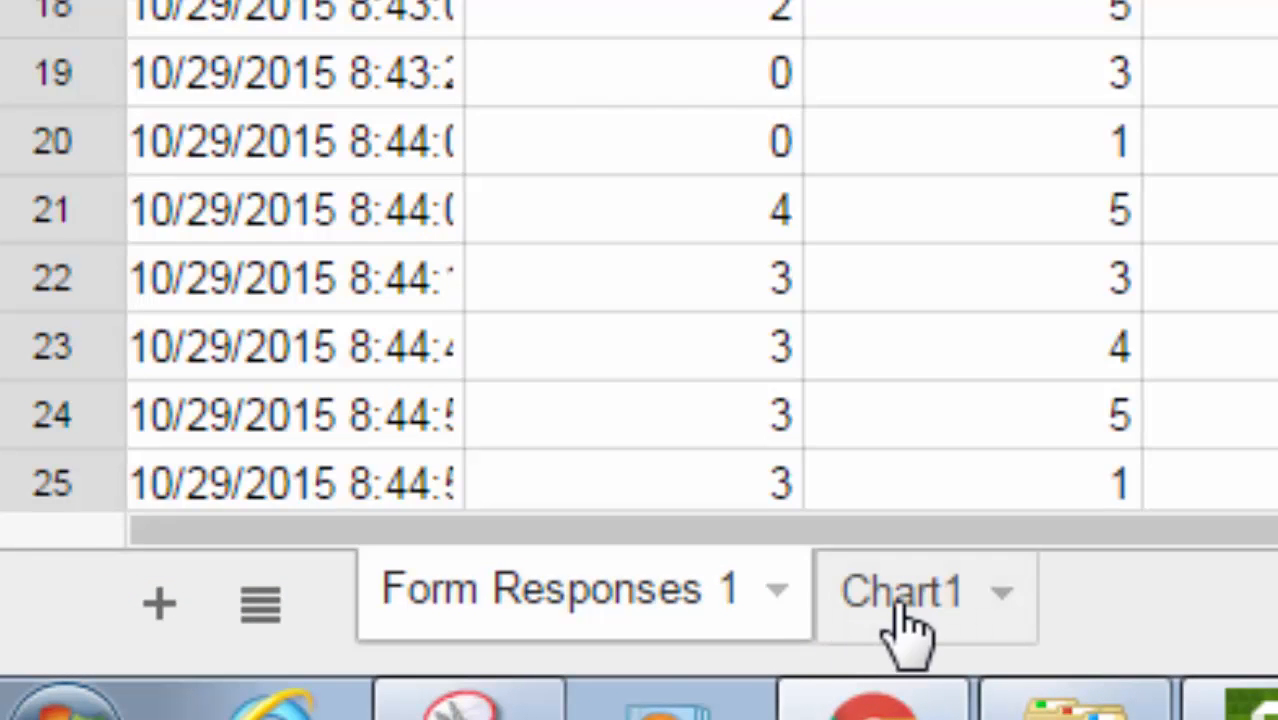
{"action": "left_click", "coordinate": [905, 625]}
{"action": "left_click", "coordinate": [608, 628]}
{"action": "left_click", "coordinate": [845, 628]}
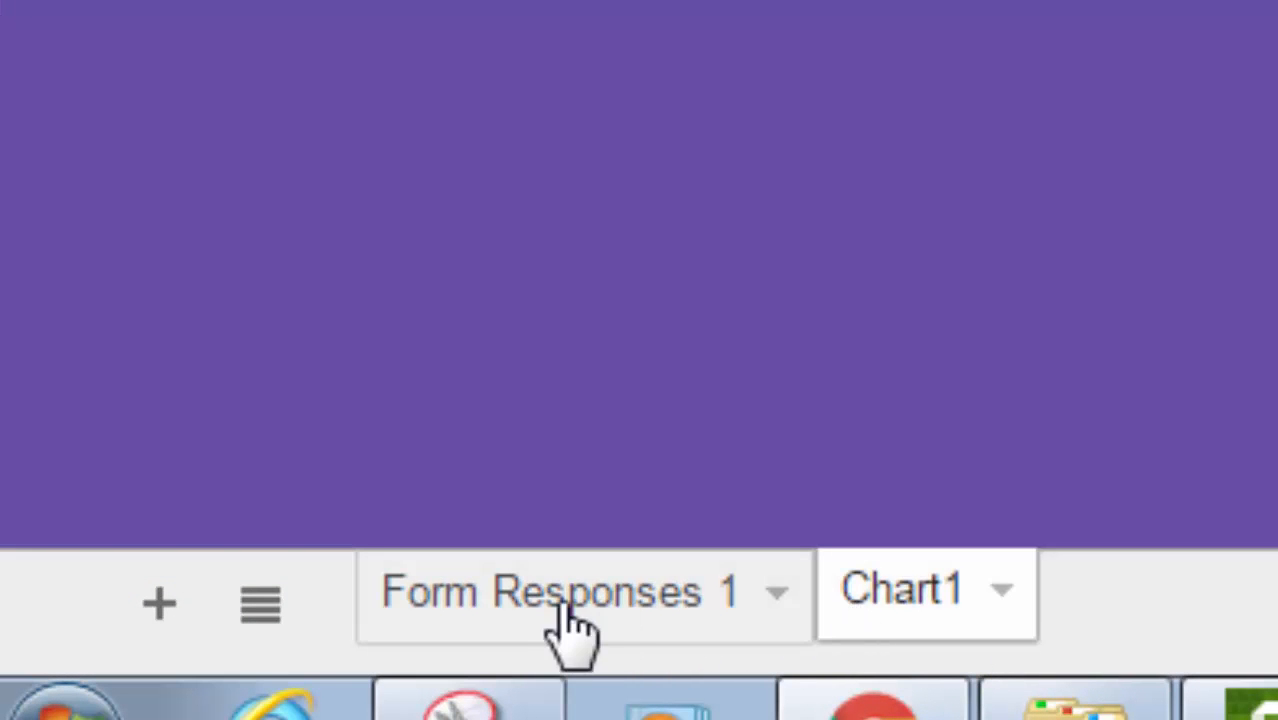
{"action": "left_click", "coordinate": [568, 630]}
{"action": "left_click", "coordinate": [858, 612]}
Rename the Chart1 sheet as Colors.
{"action": "left_click", "coordinate": [1001, 592]}
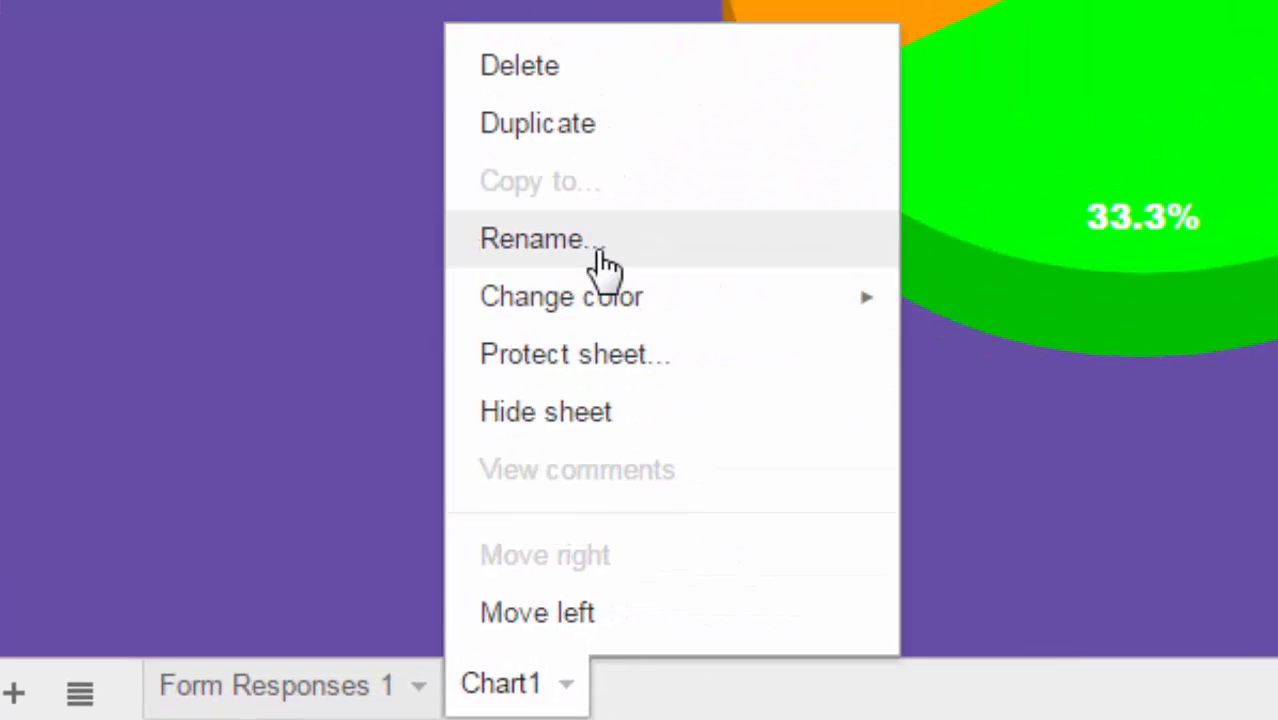
{"action": "left_click", "coordinate": [706, 172]}
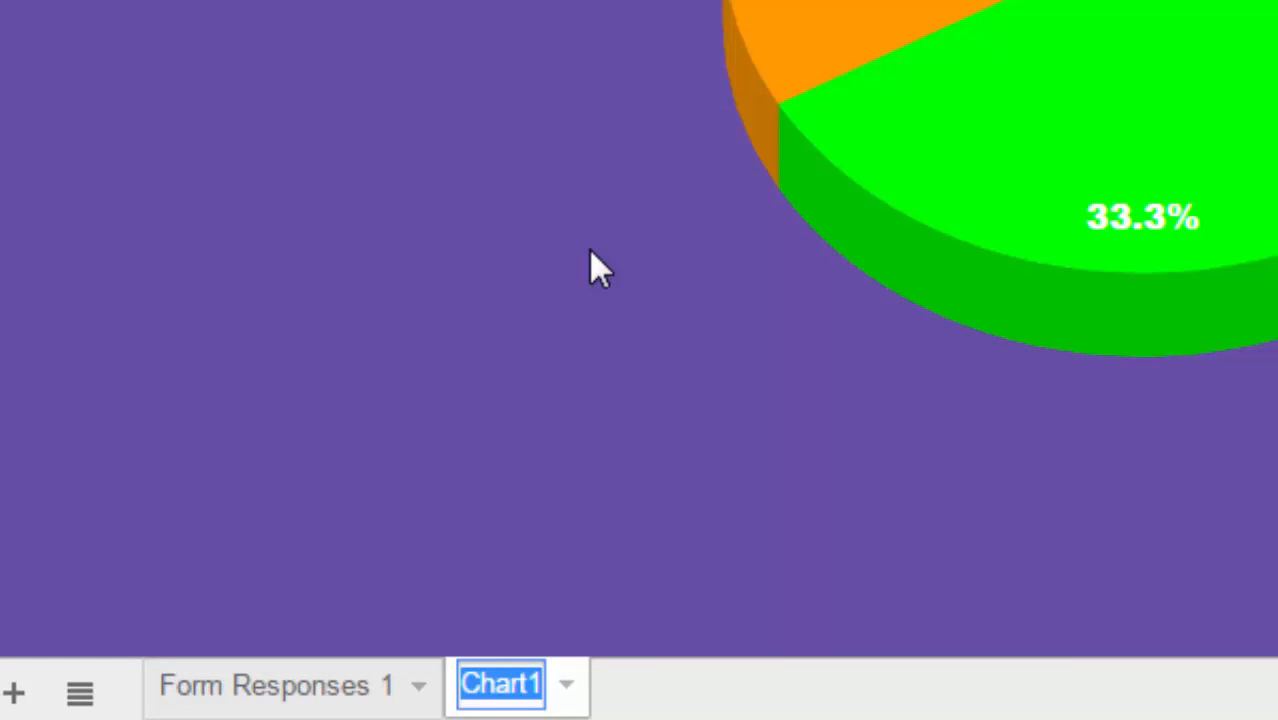
{"action": "type", "text": "Colors"}
{"action": "key", "text": "Return"}
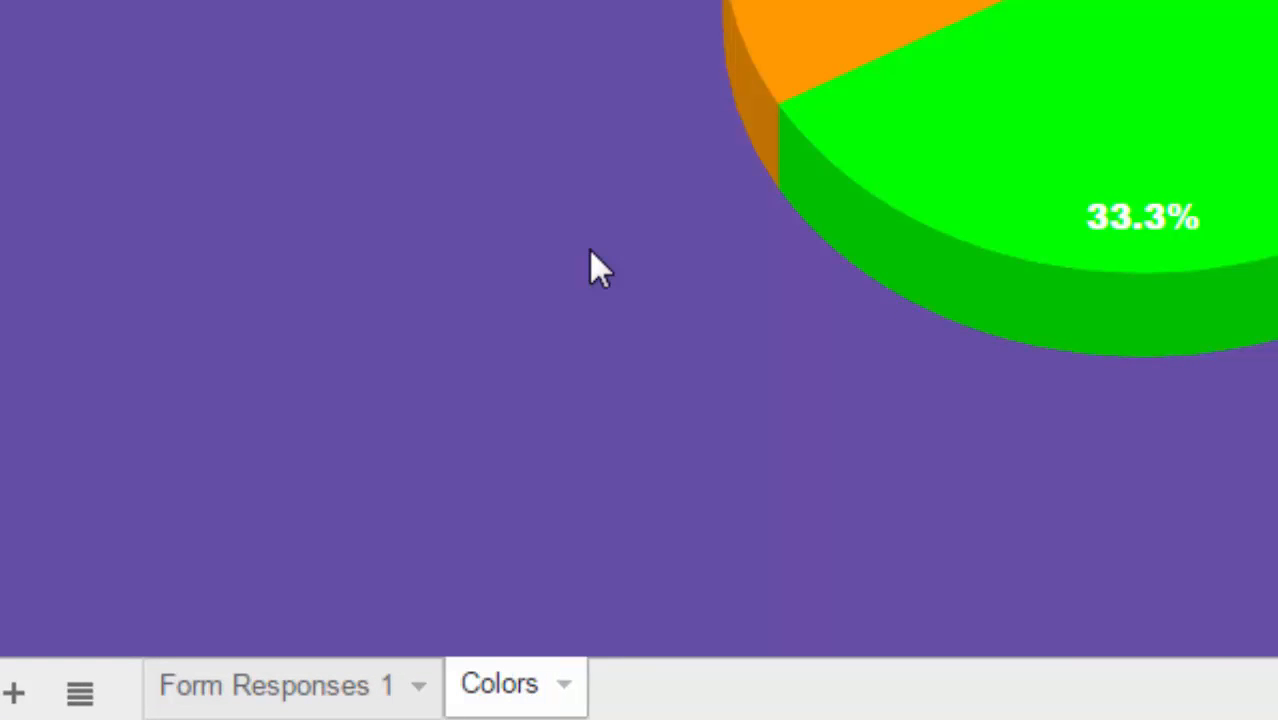
Mark the Colors sheet with a red sheet color.
{"action": "left_click", "coordinate": [565, 684]}
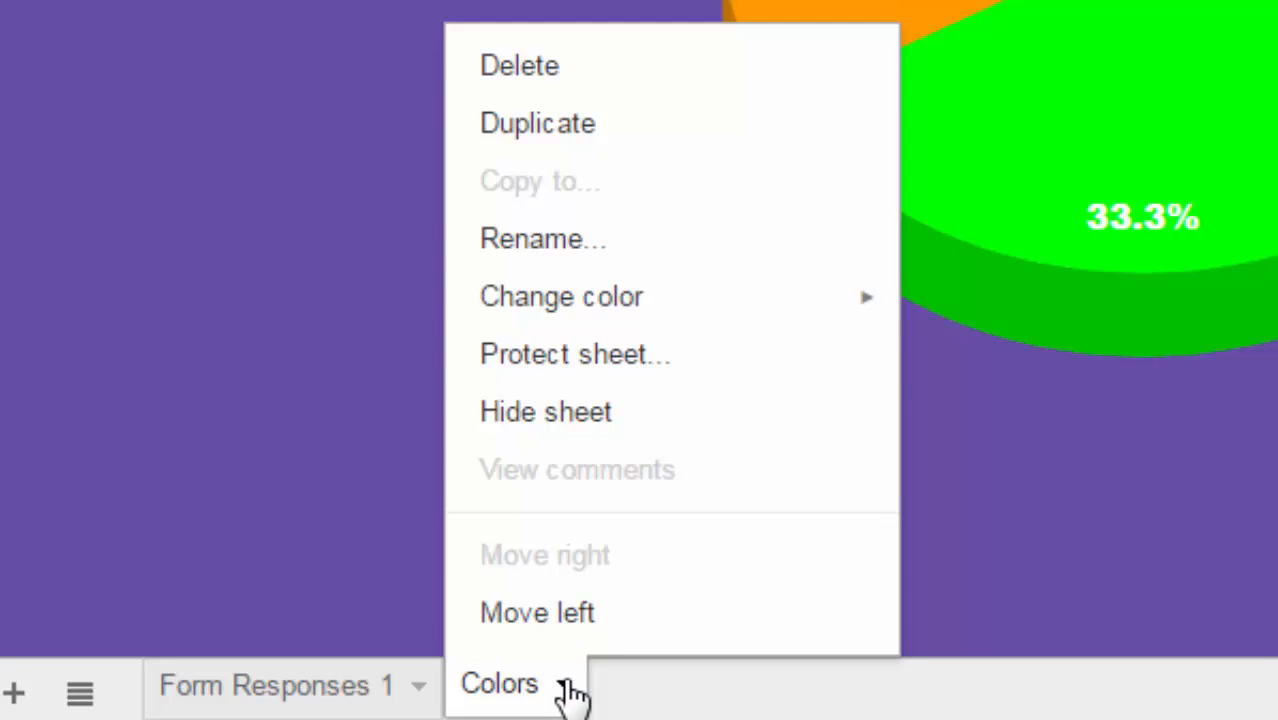
{"action": "mouse_move", "coordinate": [577, 303]}
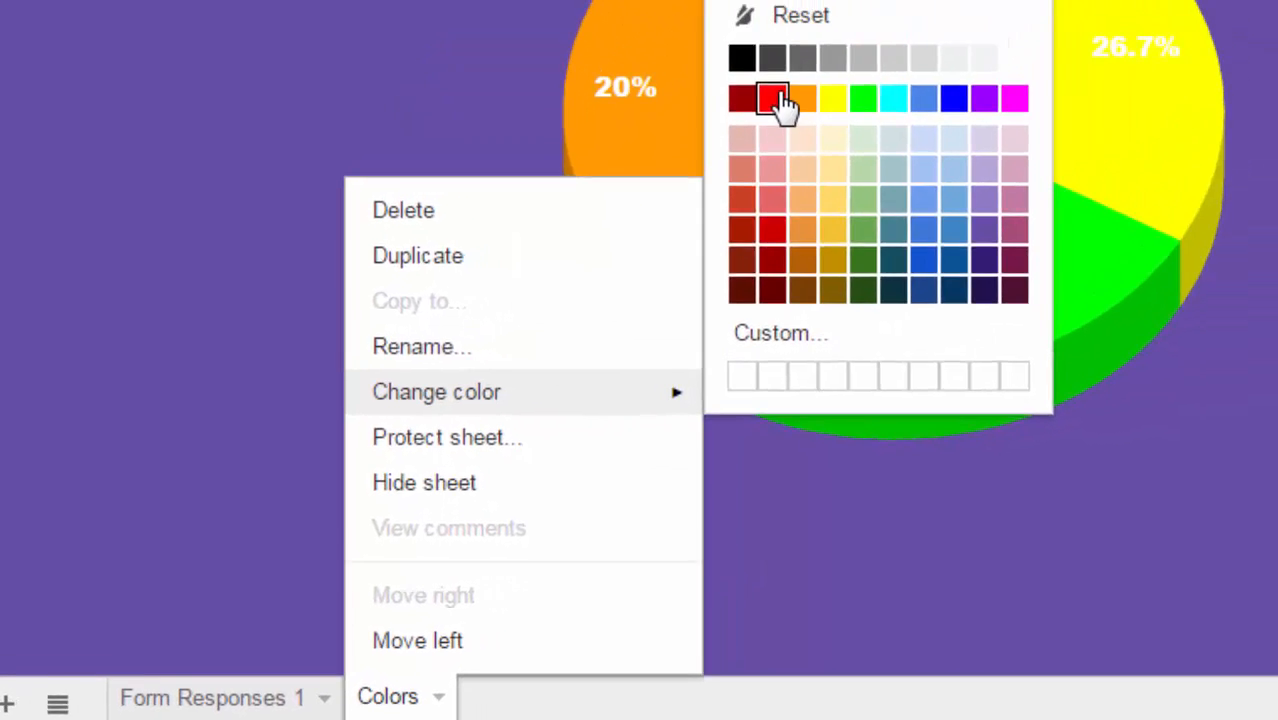
{"action": "left_click", "coordinate": [784, 96]}
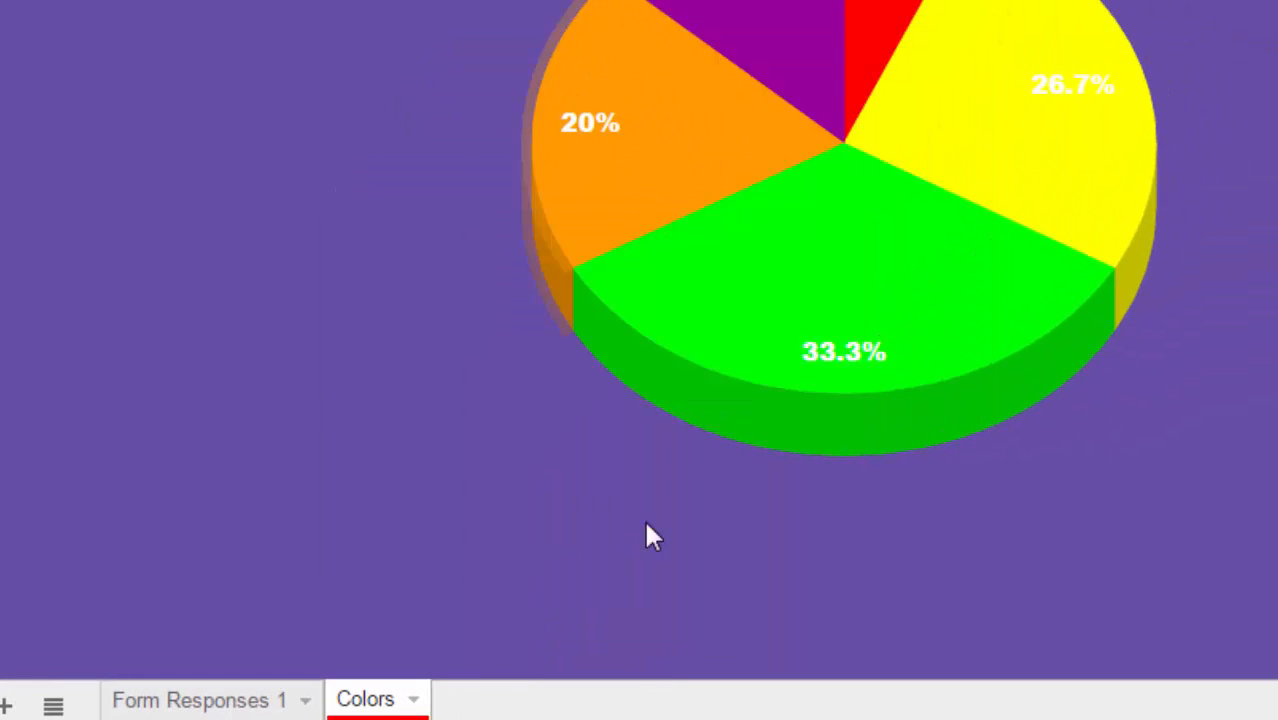
Return to Form Responses 1 and start a new chart from the favorite color column G as a 3D pie.
{"action": "left_click", "coordinate": [257, 699]}
{"action": "left_click", "coordinate": [366, 705]}
{"action": "left_click", "coordinate": [195, 706]}
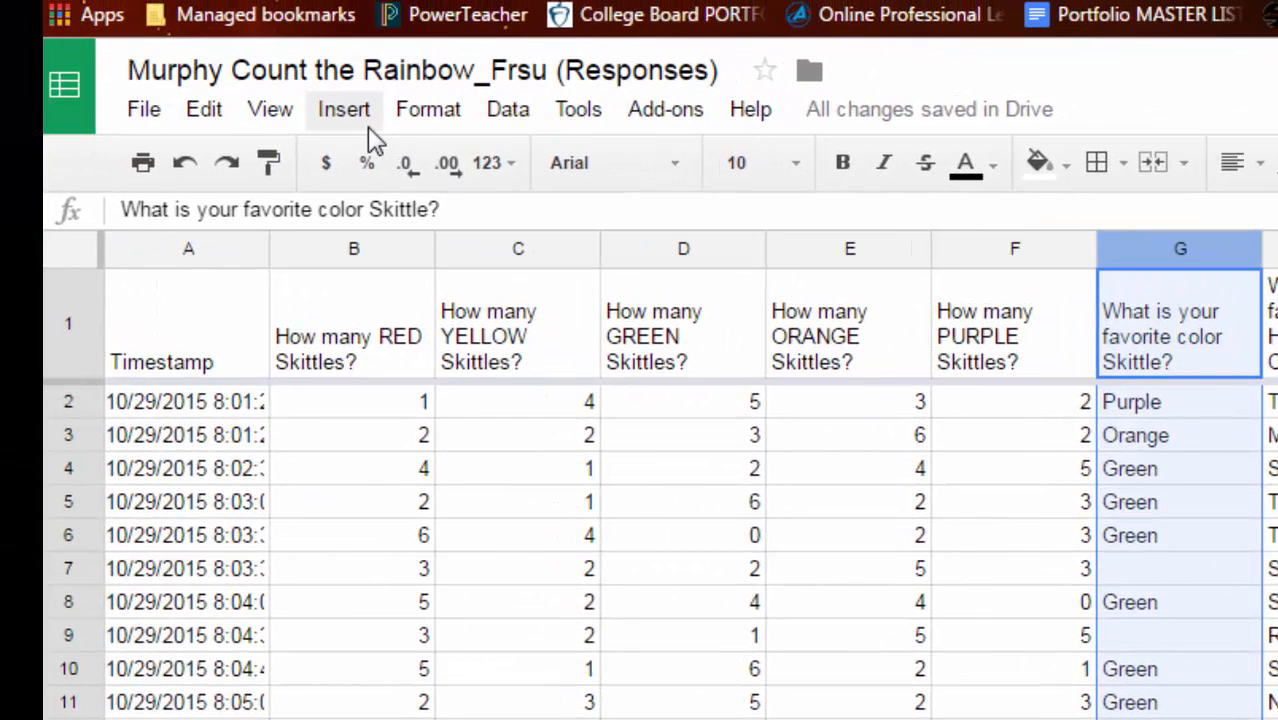
{"action": "left_click", "coordinate": [369, 125]}
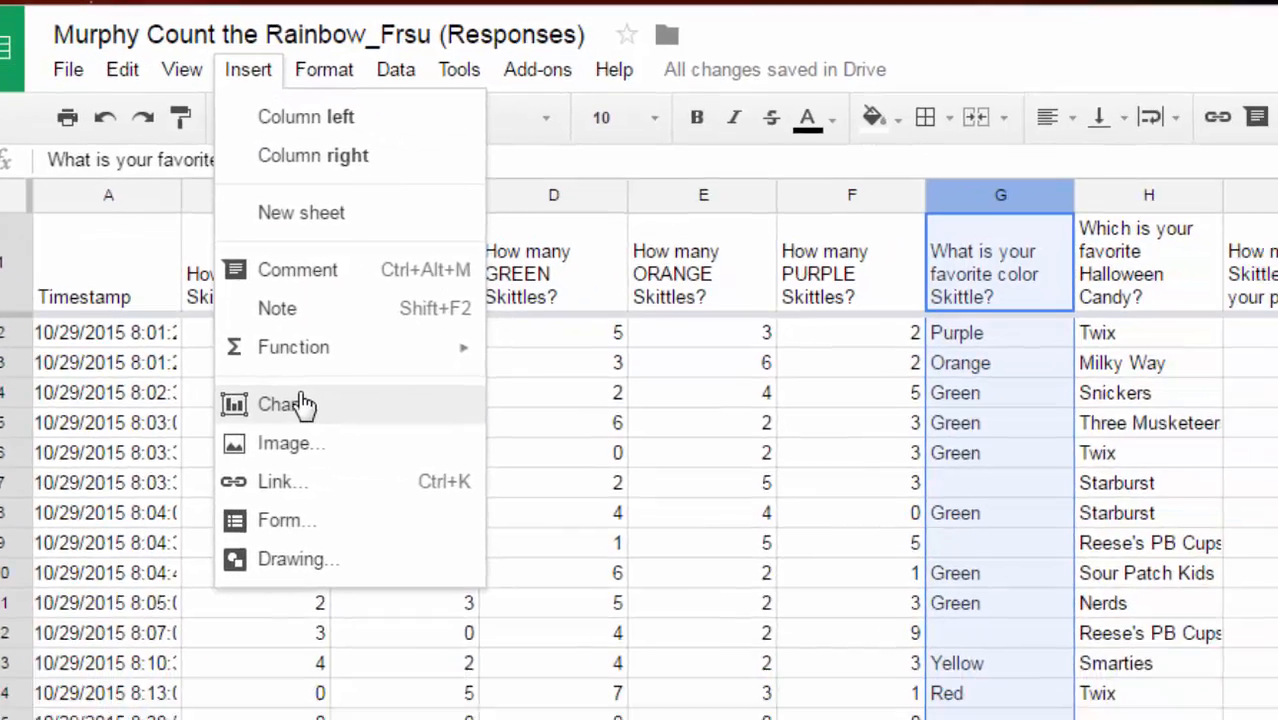
{"action": "left_click", "coordinate": [380, 481]}
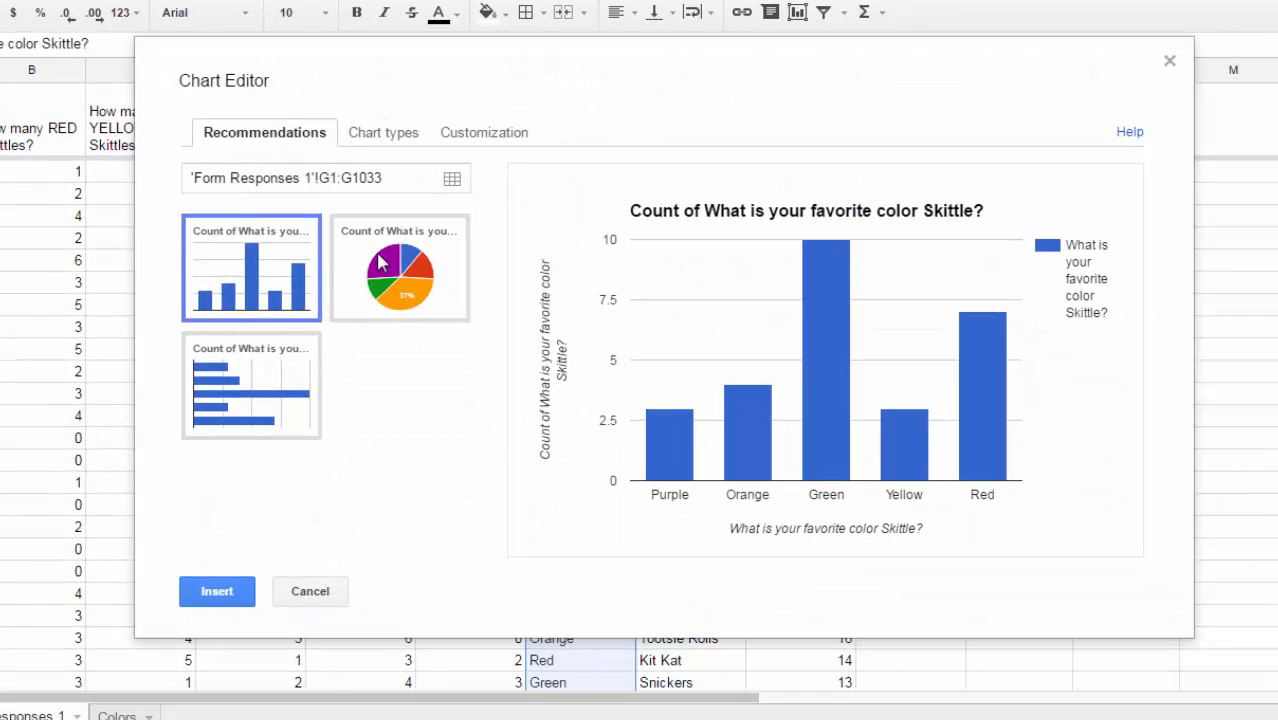
{"action": "left_click", "coordinate": [382, 263]}
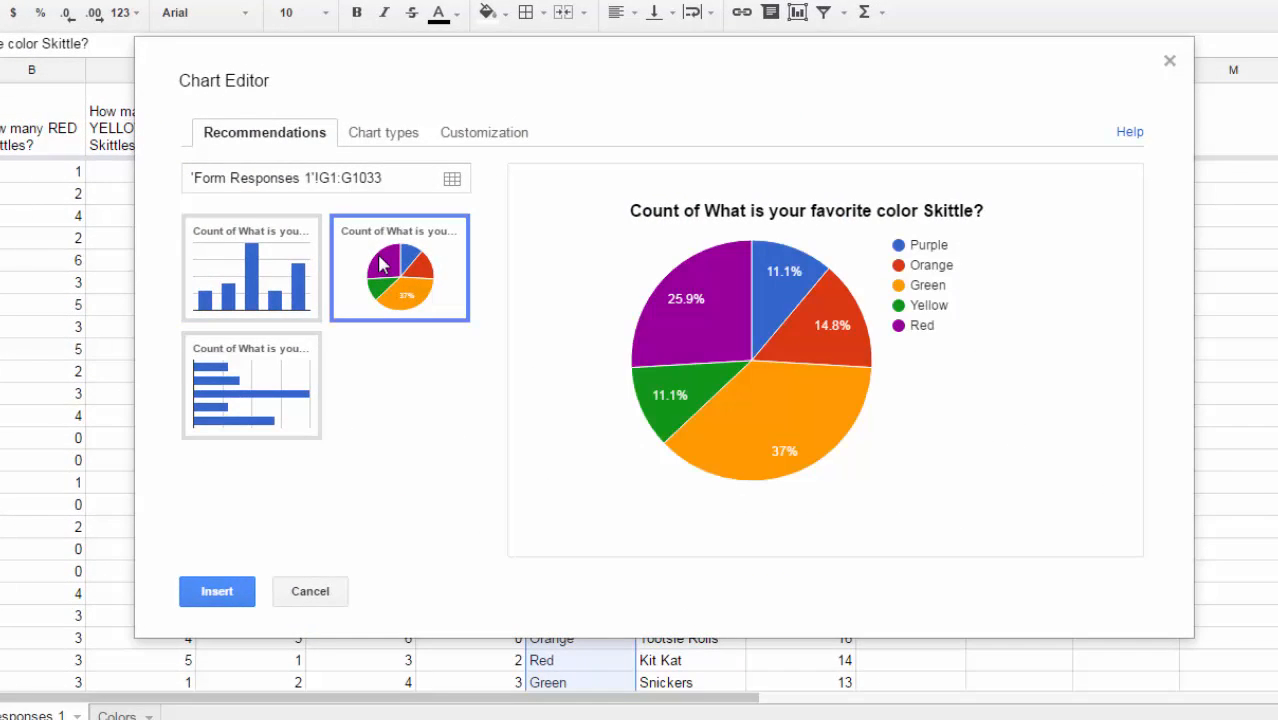
{"action": "left_click", "coordinate": [384, 136]}
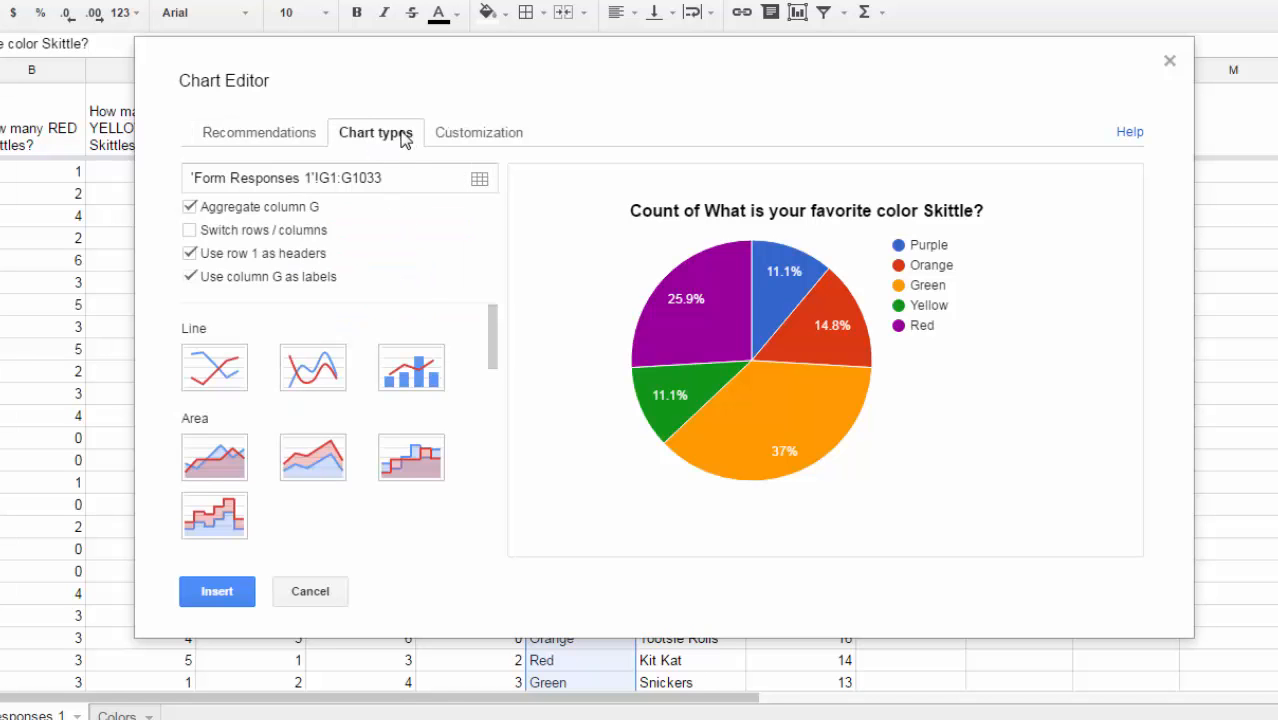
{"action": "scroll", "coordinate": [424, 345], "scroll_direction": "down", "scroll_amount": 5}
{"action": "left_click", "coordinate": [430, 472]}
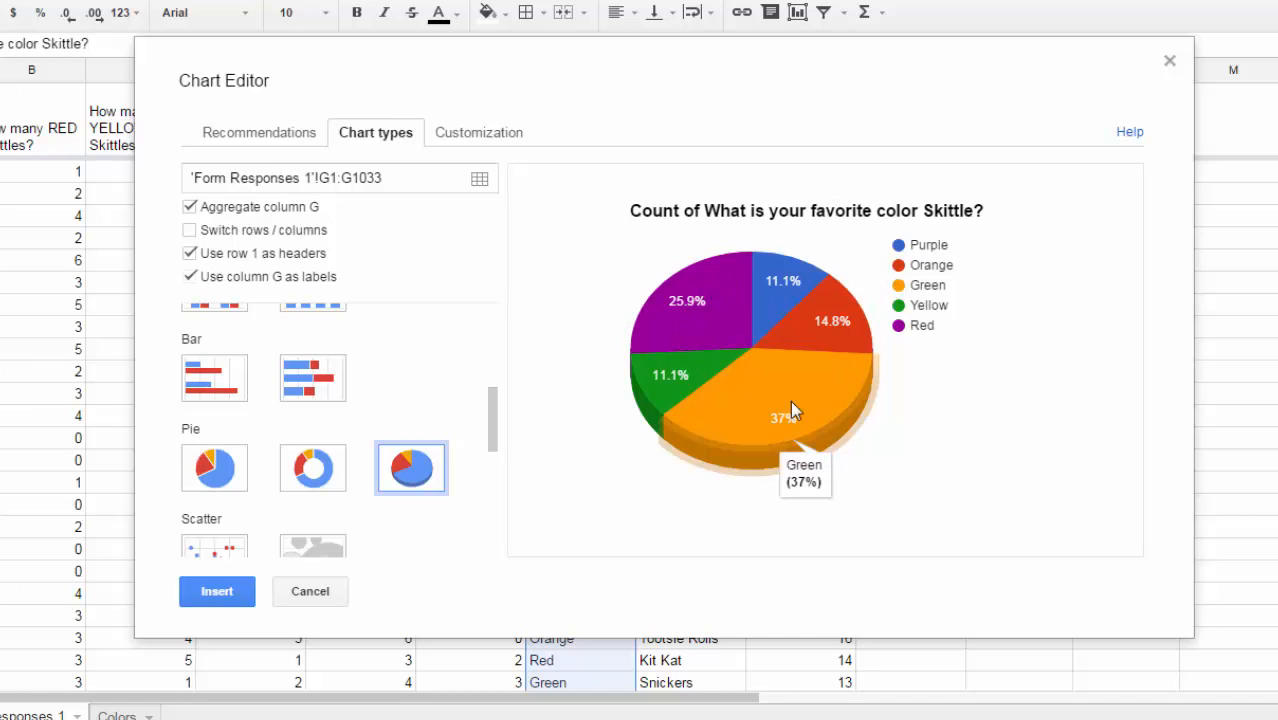
Try the Aggregate column G, Switch rows / columns and Use row 1 as headers options, restoring each to its original setting.
{"action": "left_click", "coordinate": [189, 206]}
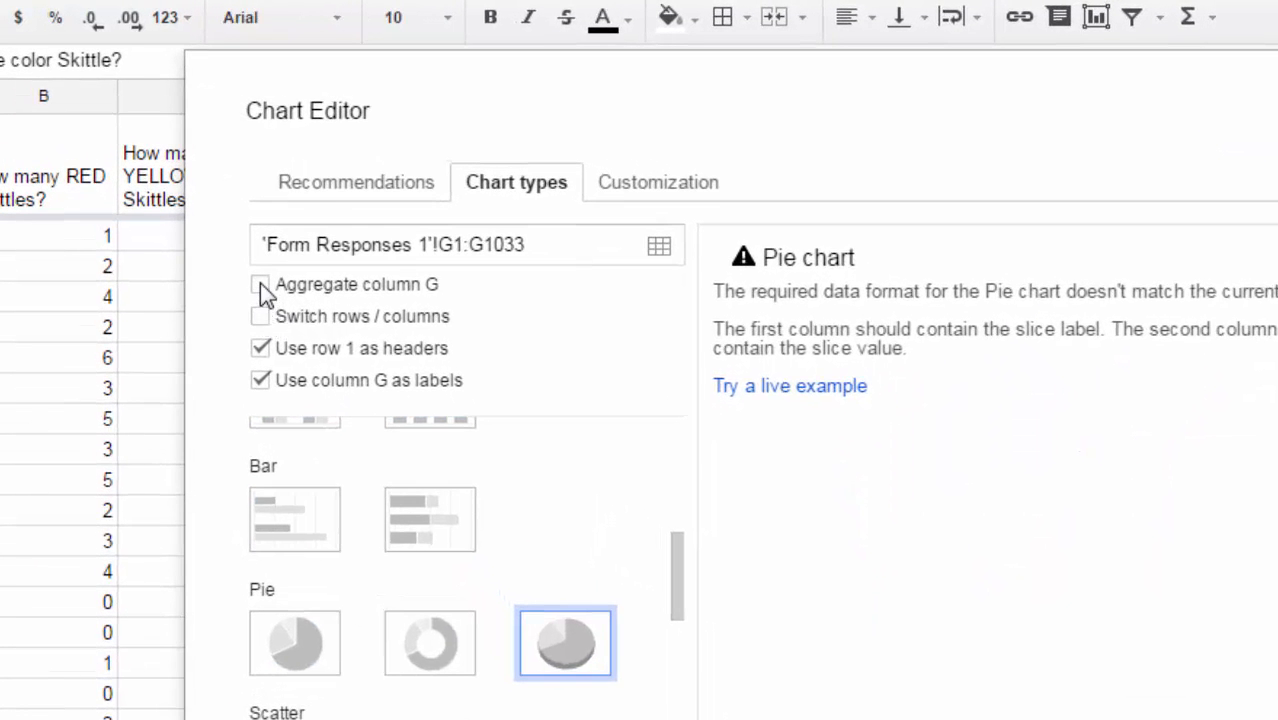
{"action": "left_click", "coordinate": [260, 284]}
{"action": "left_click", "coordinate": [261, 348]}
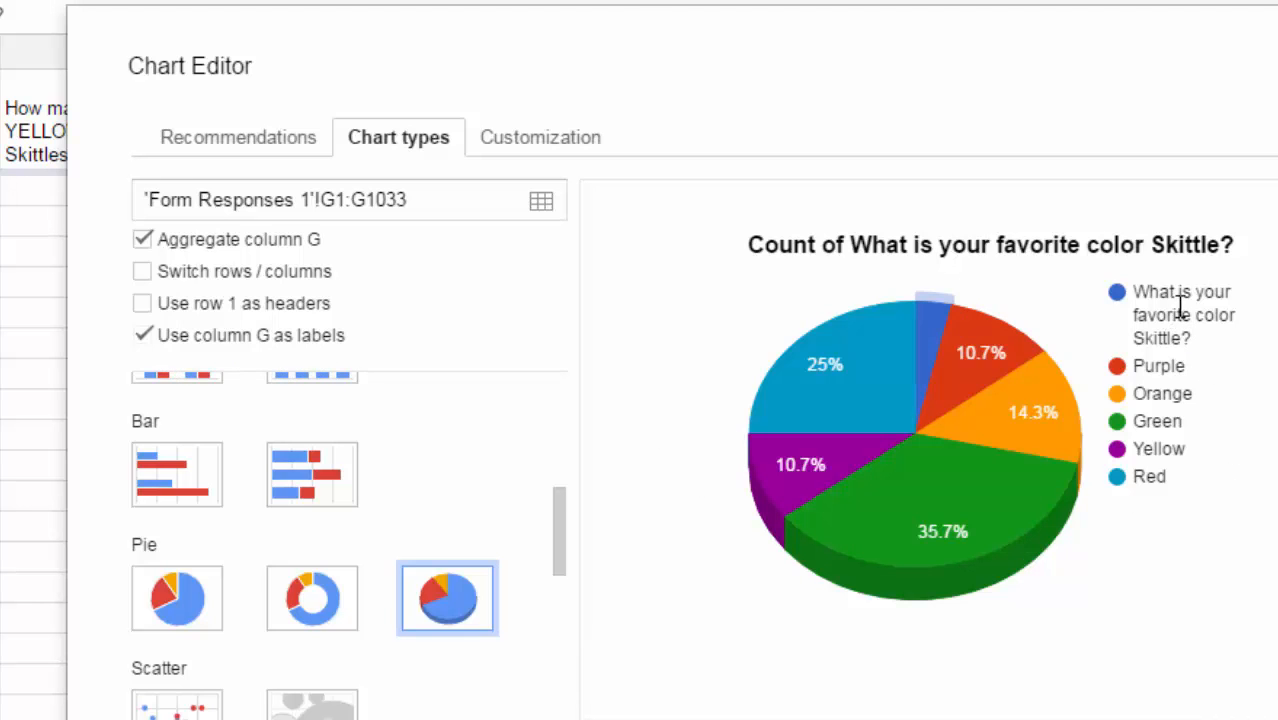
{"action": "mouse_move", "coordinate": [912, 342]}
{"action": "left_click", "coordinate": [148, 273]}
{"action": "left_click", "coordinate": [148, 273]}
{"action": "left_click", "coordinate": [146, 308]}
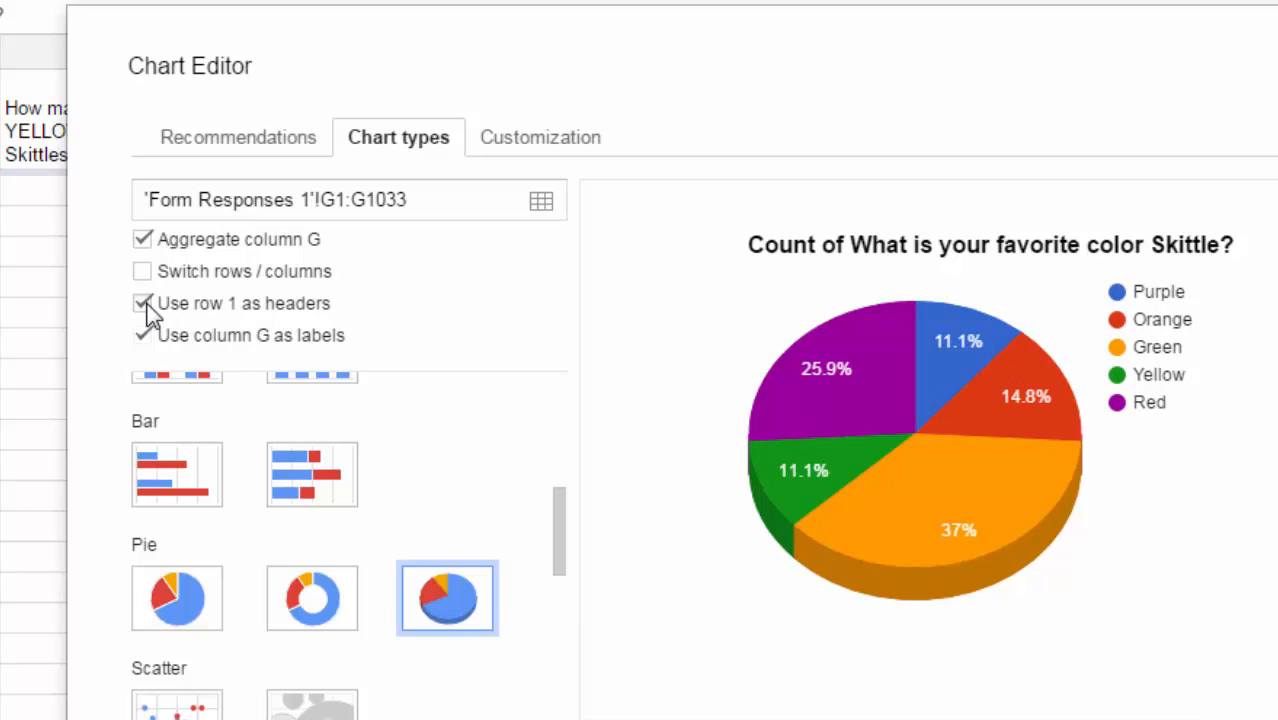
{"action": "left_click", "coordinate": [144, 246]}
{"action": "left_click", "coordinate": [144, 246]}
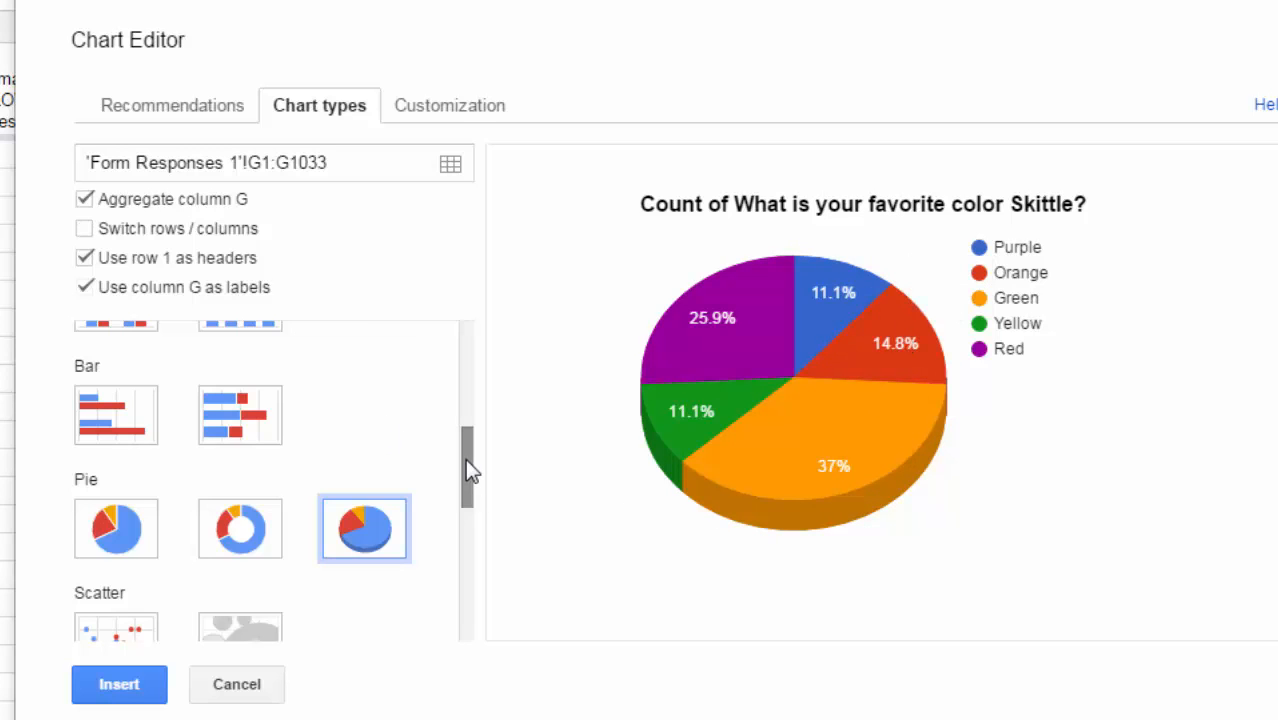
Set the color of Slice 1, the Purple slice of the favorite color pie chart, to purple.
{"action": "left_click", "coordinate": [450, 108]}
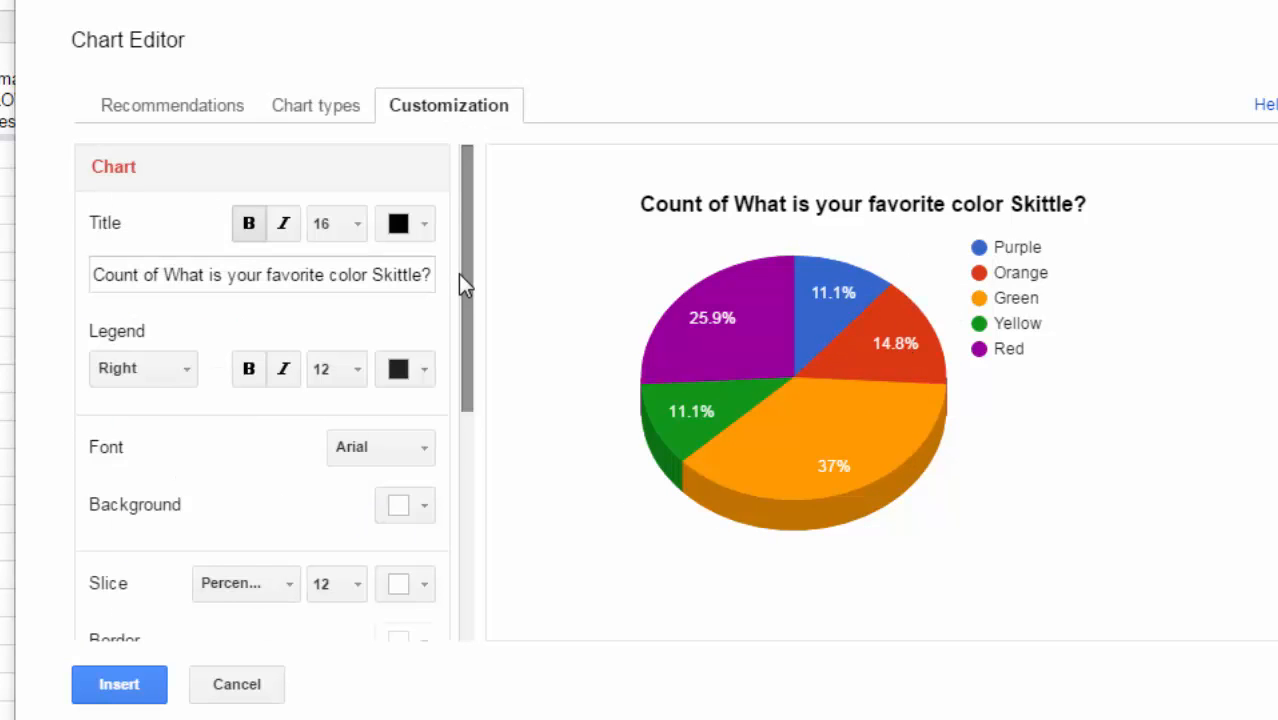
{"action": "scroll", "coordinate": [474, 472], "scroll_direction": "down", "scroll_amount": 3}
{"action": "scroll", "coordinate": [474, 472], "scroll_direction": "down", "scroll_amount": 2}
{"action": "left_click", "coordinate": [290, 531]}
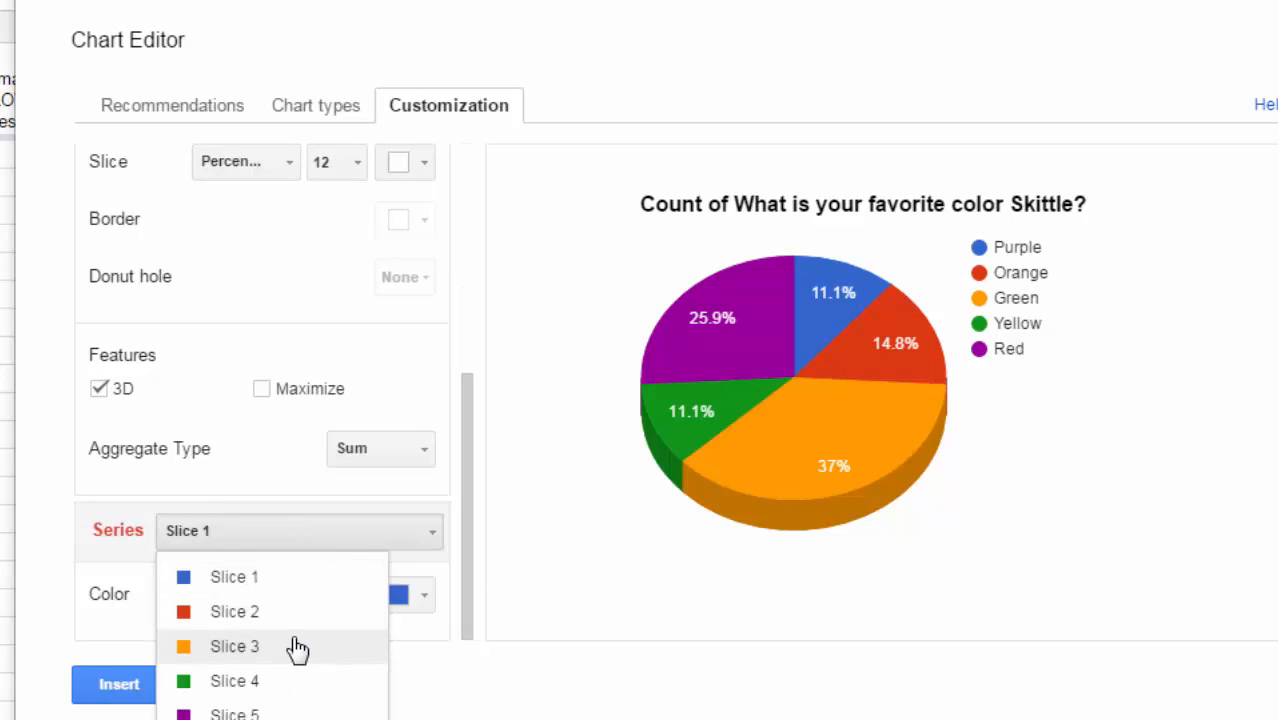
{"action": "left_click", "coordinate": [265, 578]}
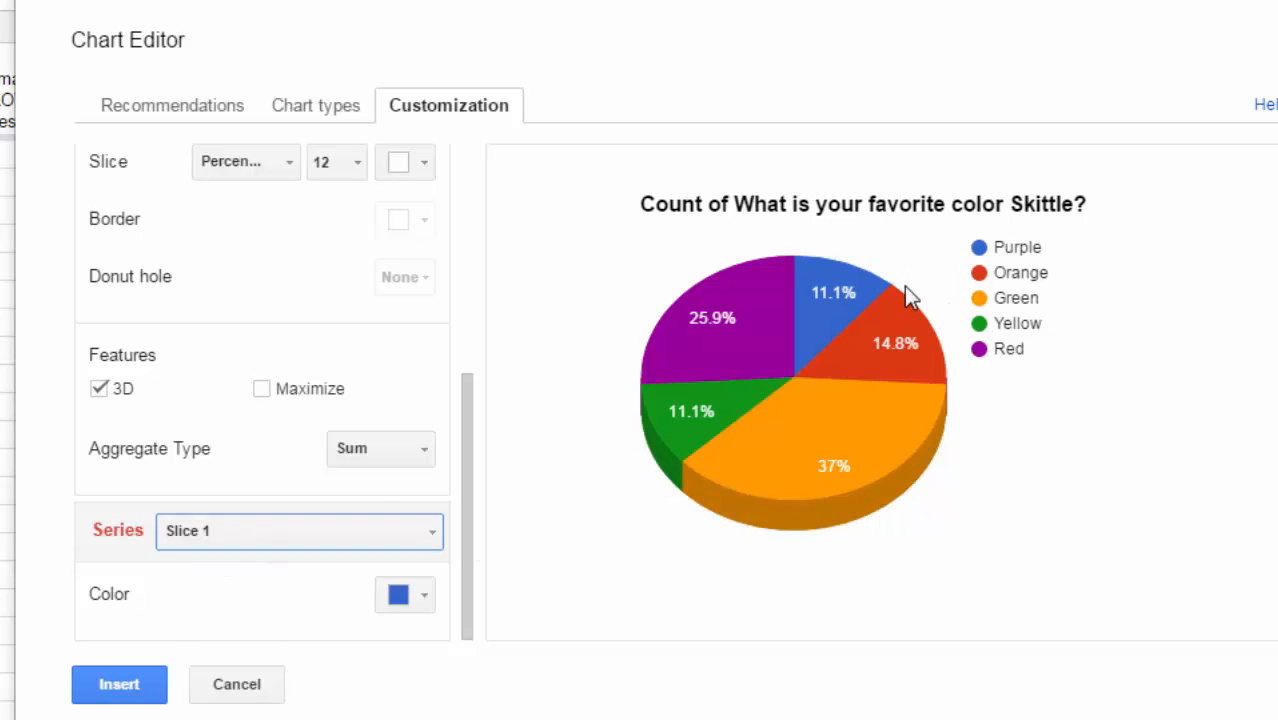
{"action": "left_click", "coordinate": [228, 540]}
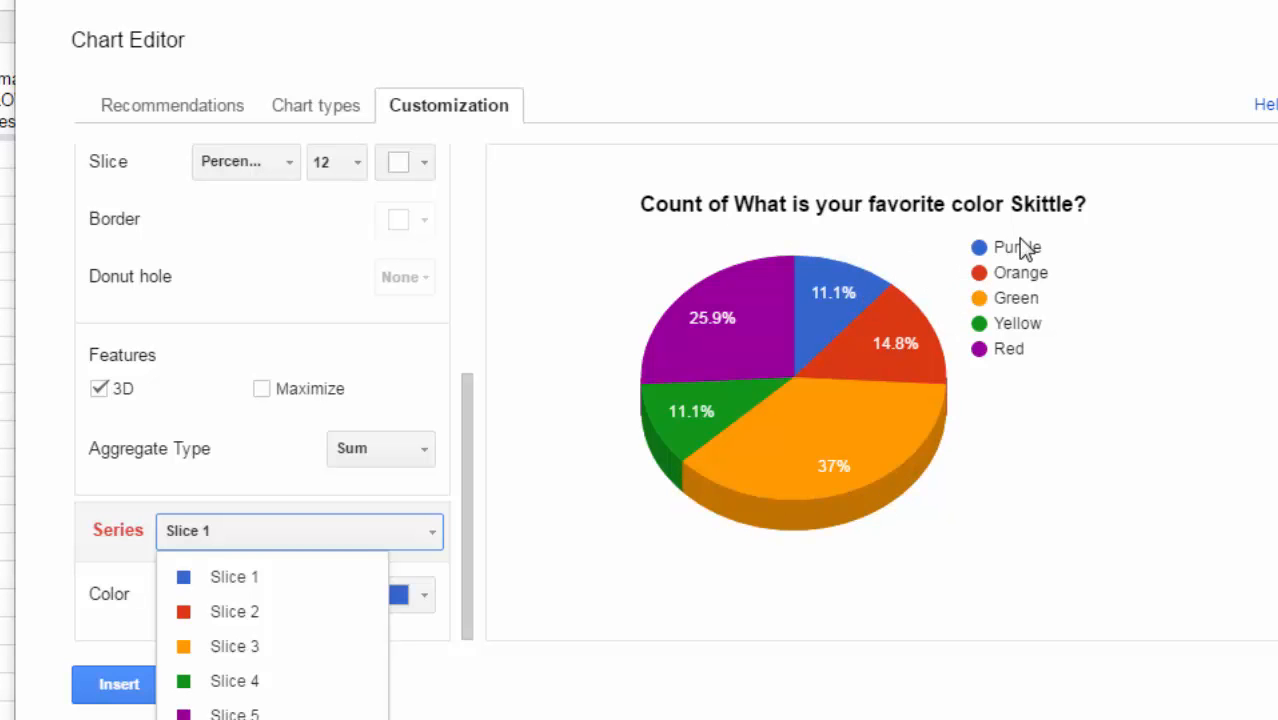
{"action": "left_click", "coordinate": [426, 595]}
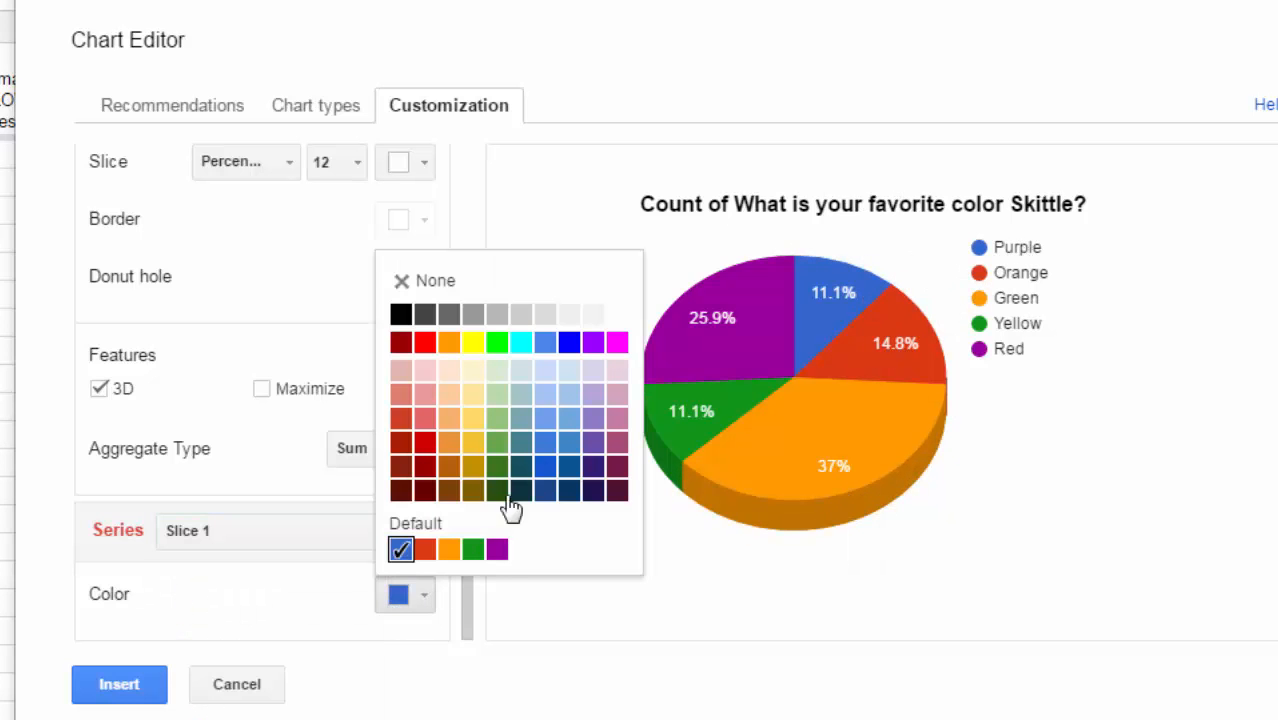
{"action": "left_click", "coordinate": [593, 342]}
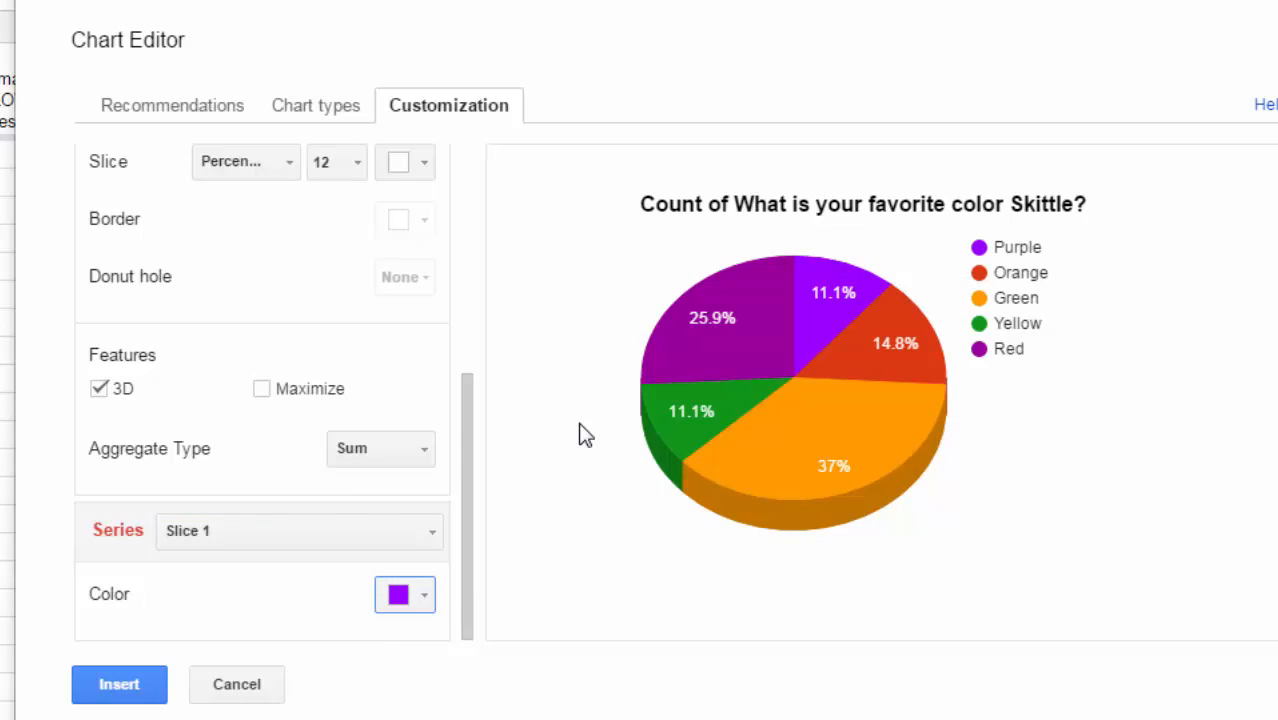
Recolor Slice 2 (Orange) to orange and Slice 3 (Green) to bright green.
{"action": "left_click", "coordinate": [345, 537]}
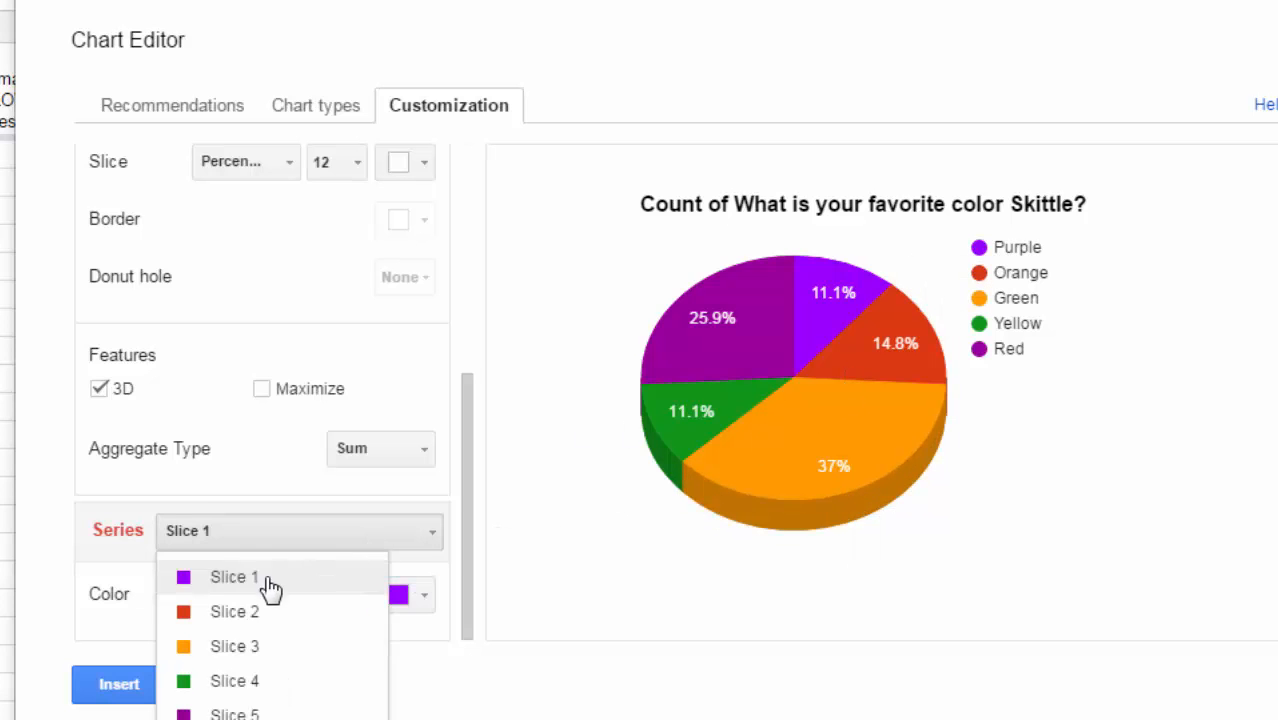
{"action": "left_click", "coordinate": [232, 613]}
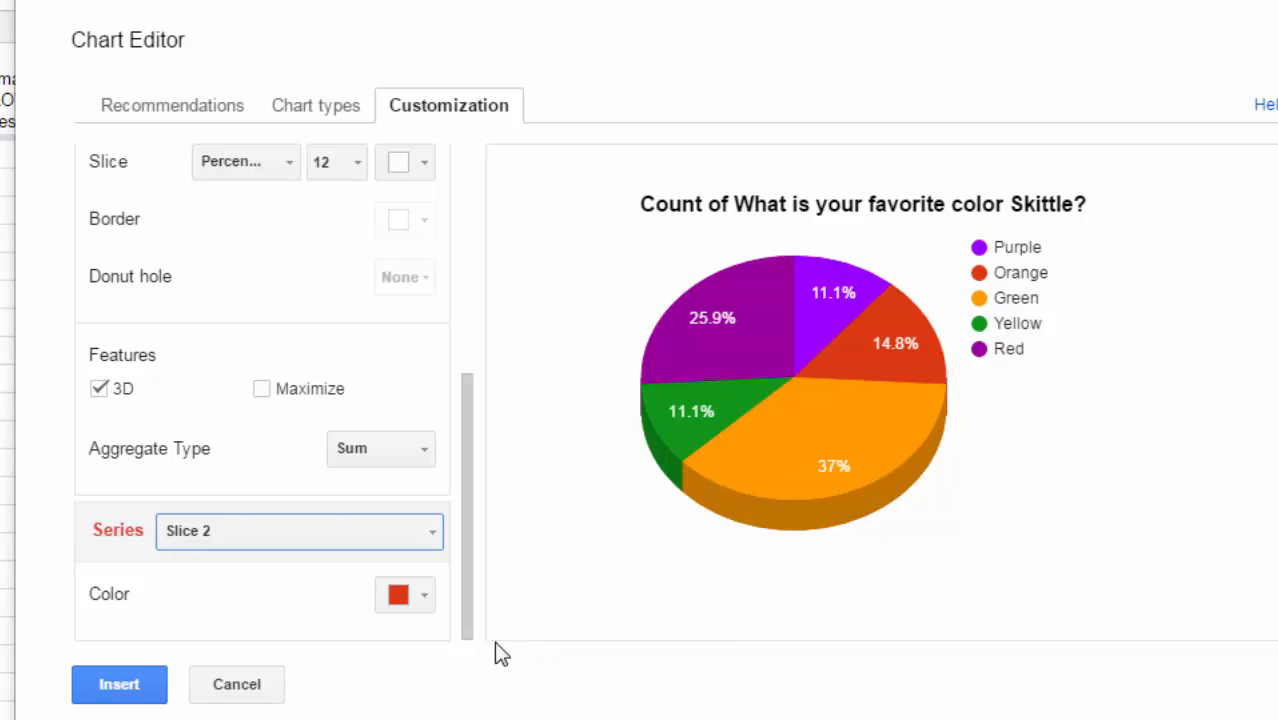
{"action": "left_click", "coordinate": [422, 597]}
{"action": "left_click", "coordinate": [449, 343]}
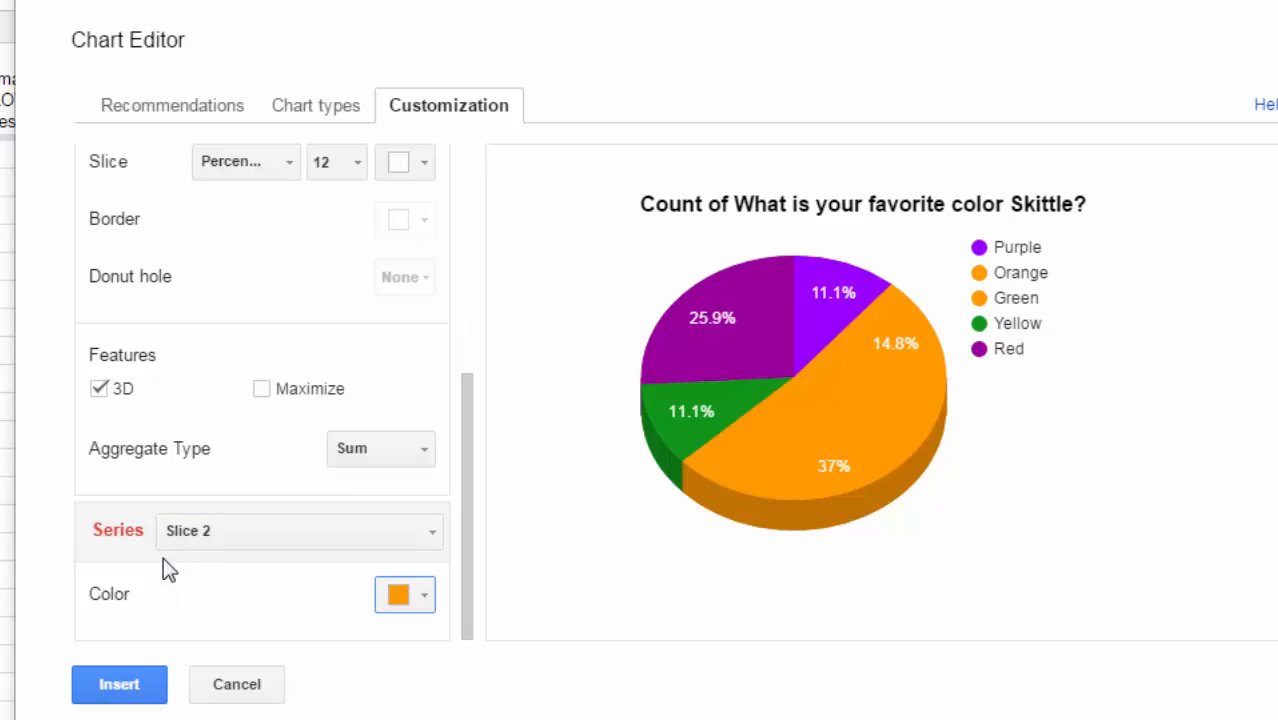
{"action": "left_click", "coordinate": [172, 531]}
{"action": "left_click", "coordinate": [203, 660]}
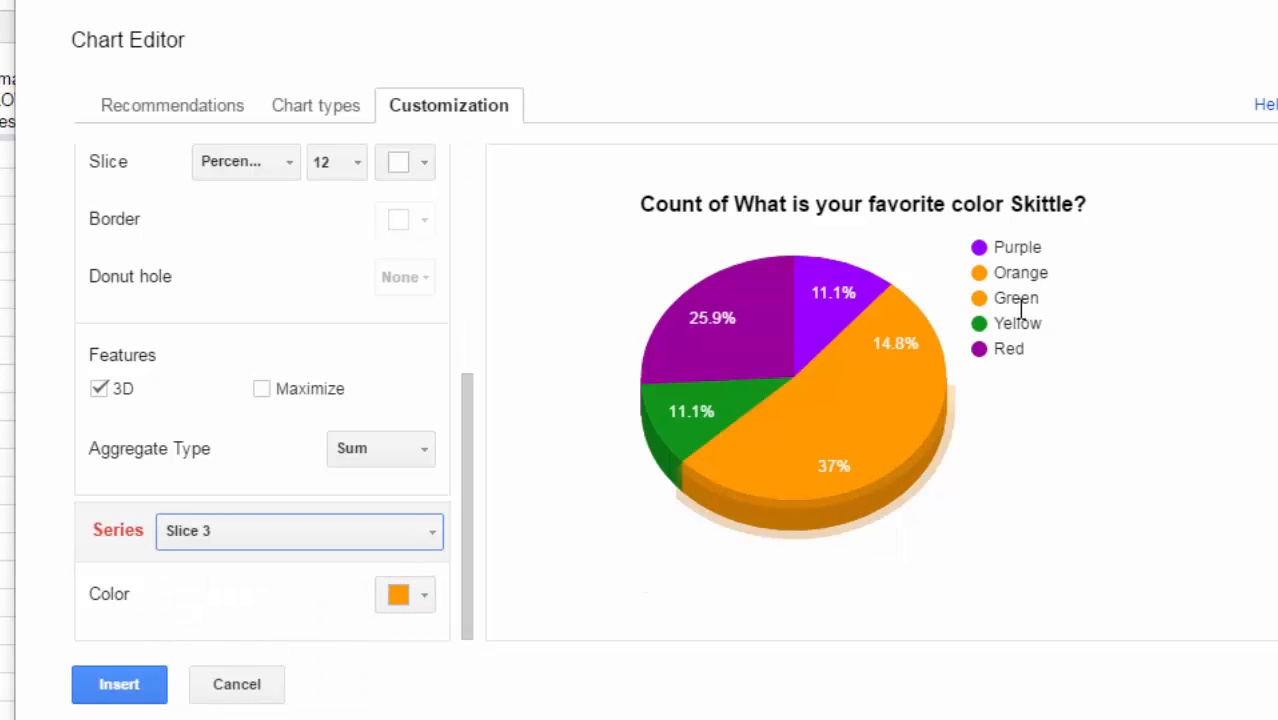
{"action": "left_click", "coordinate": [411, 596]}
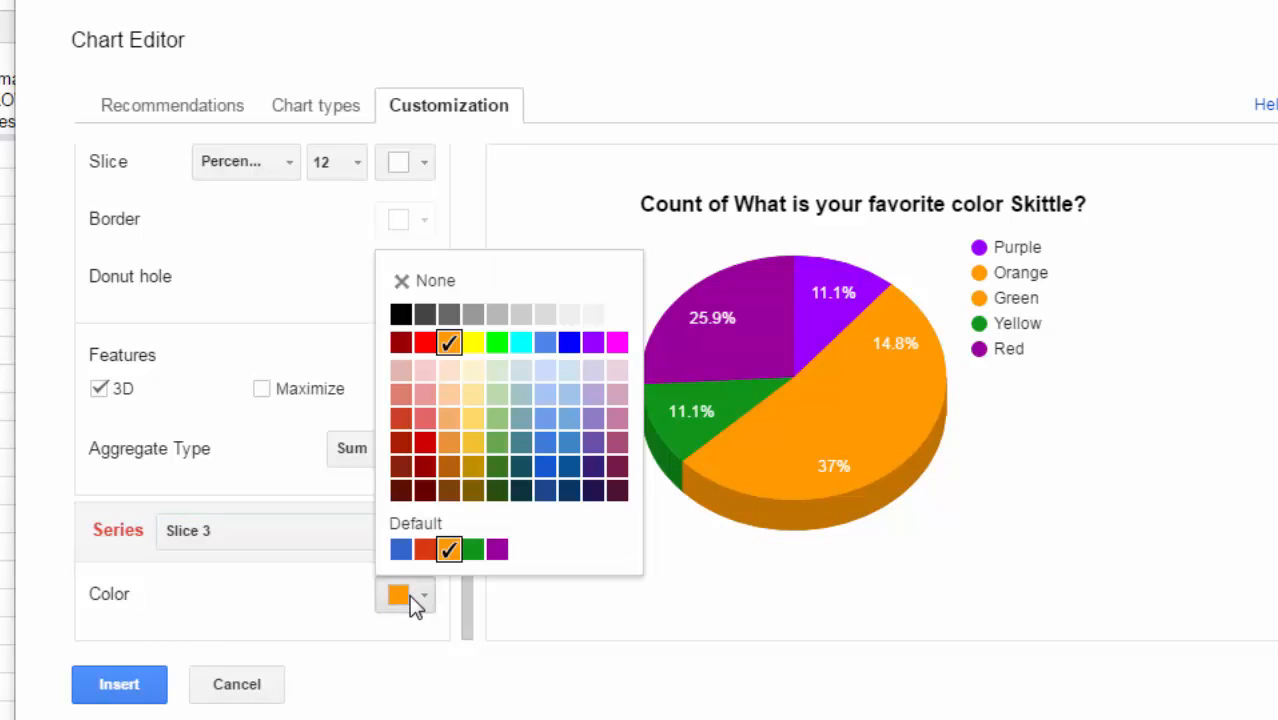
{"action": "left_click", "coordinate": [497, 344]}
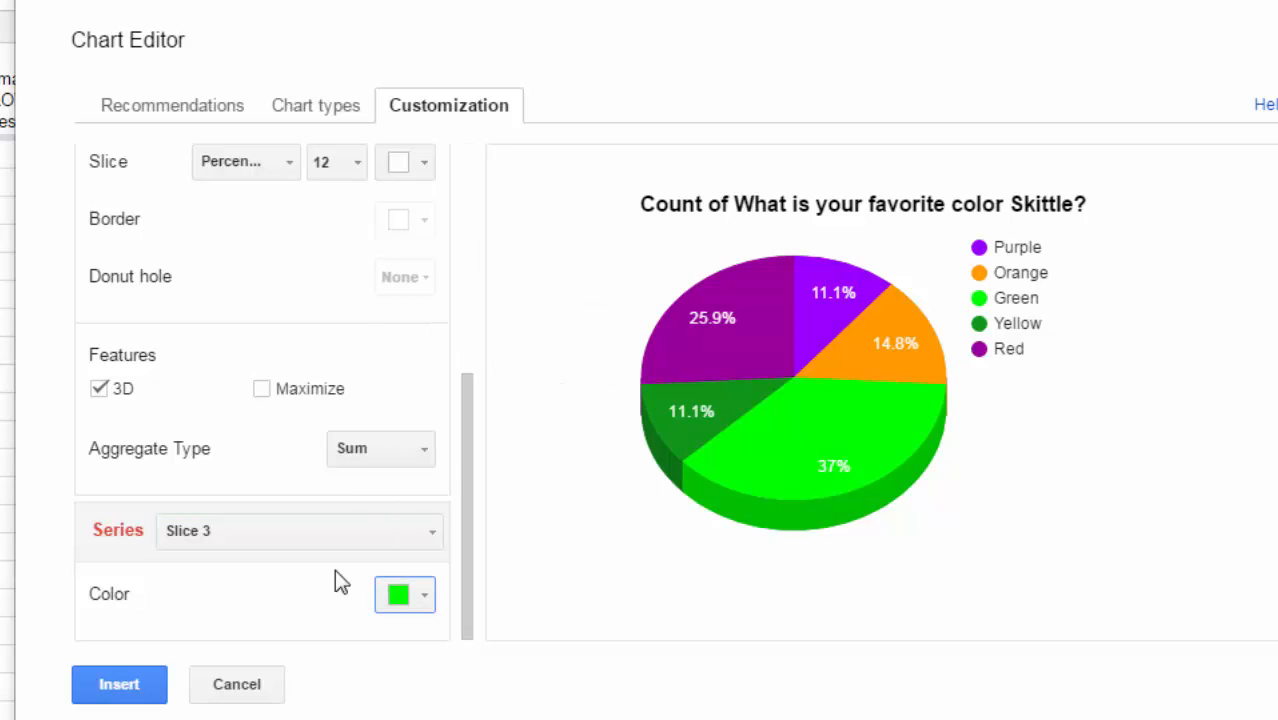
Recolor Slice 4 (Yellow) to yellow and Slice 5 (Red) to red.
{"action": "left_click", "coordinate": [308, 537]}
{"action": "left_click", "coordinate": [240, 680]}
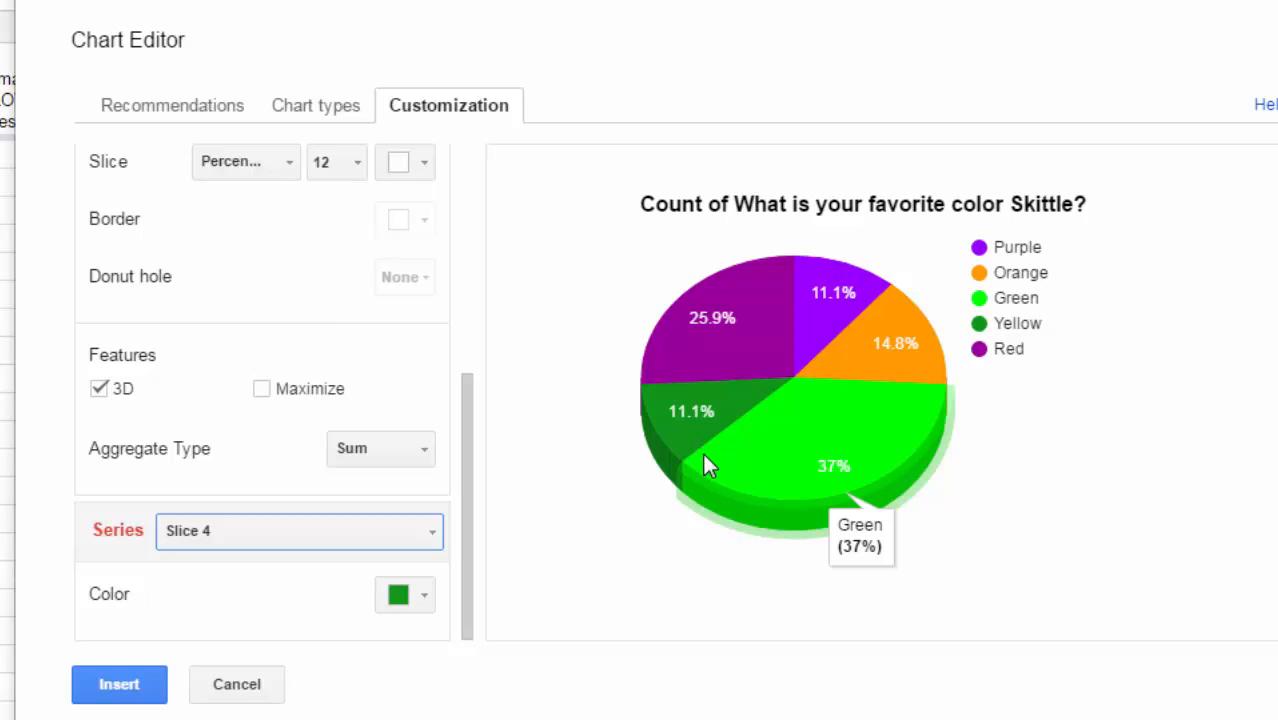
{"action": "left_click", "coordinate": [428, 596]}
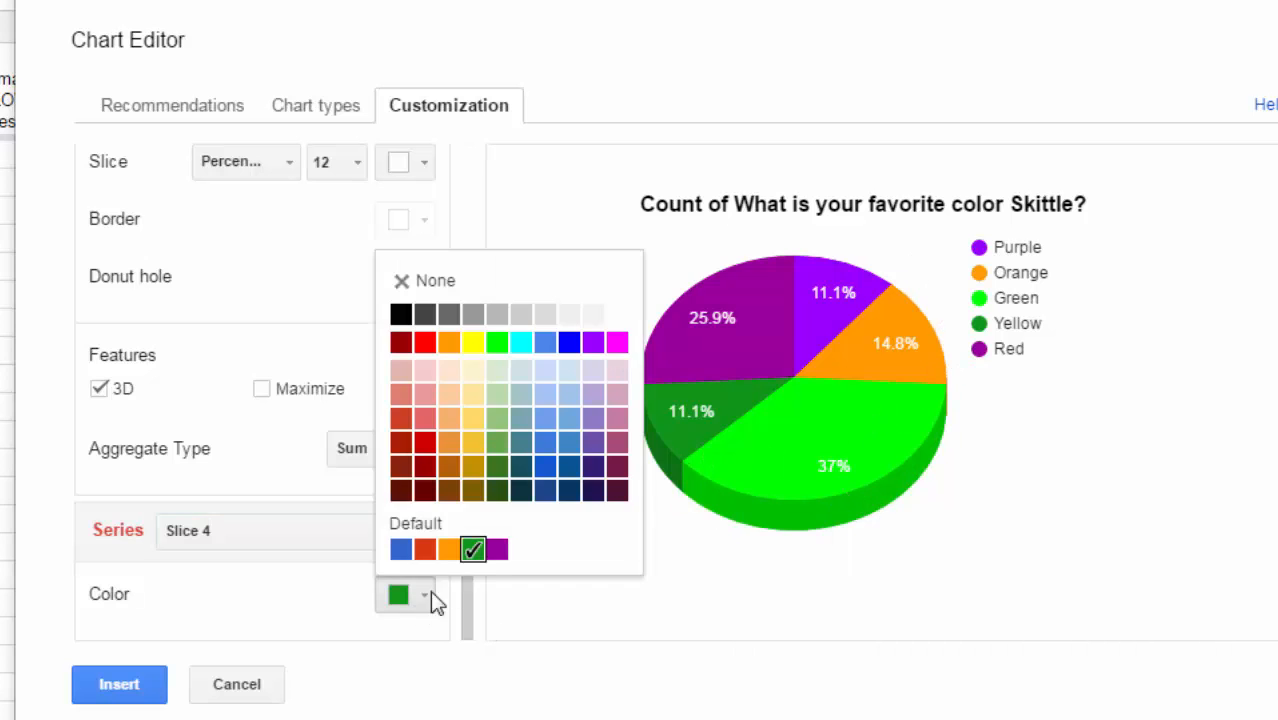
{"action": "left_click", "coordinate": [474, 341]}
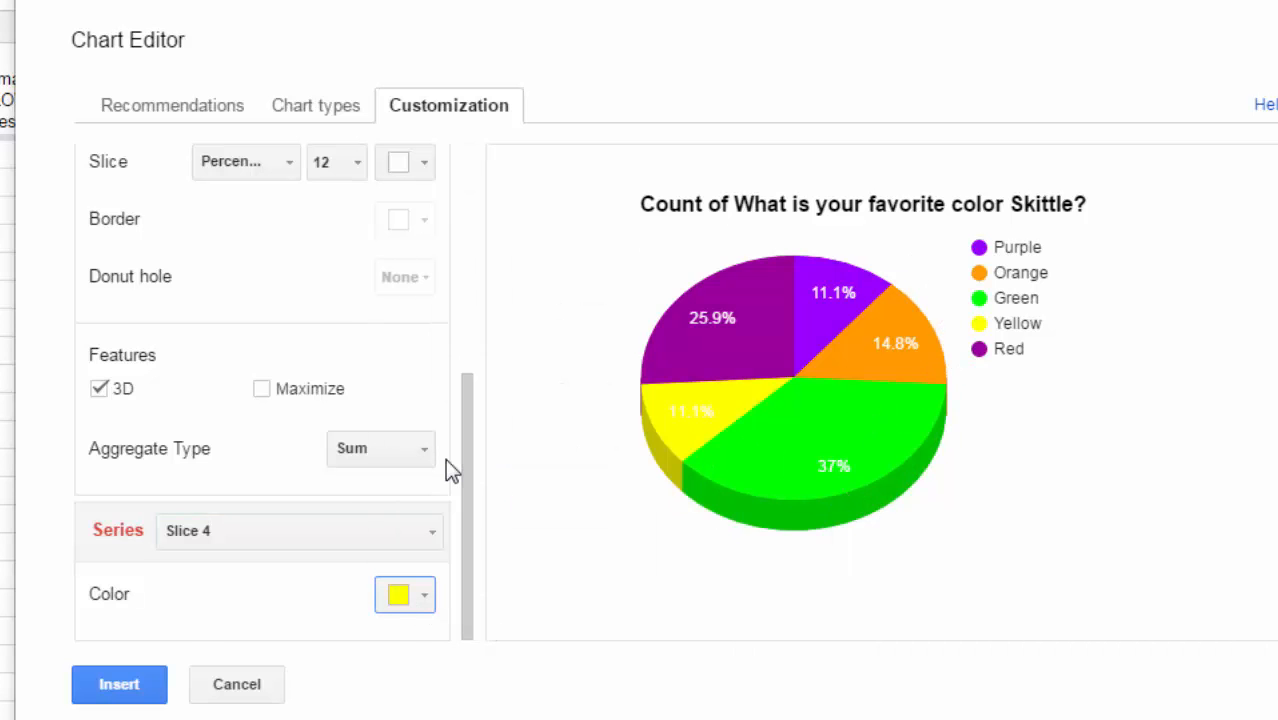
{"action": "left_click", "coordinate": [388, 532]}
{"action": "left_click", "coordinate": [330, 708]}
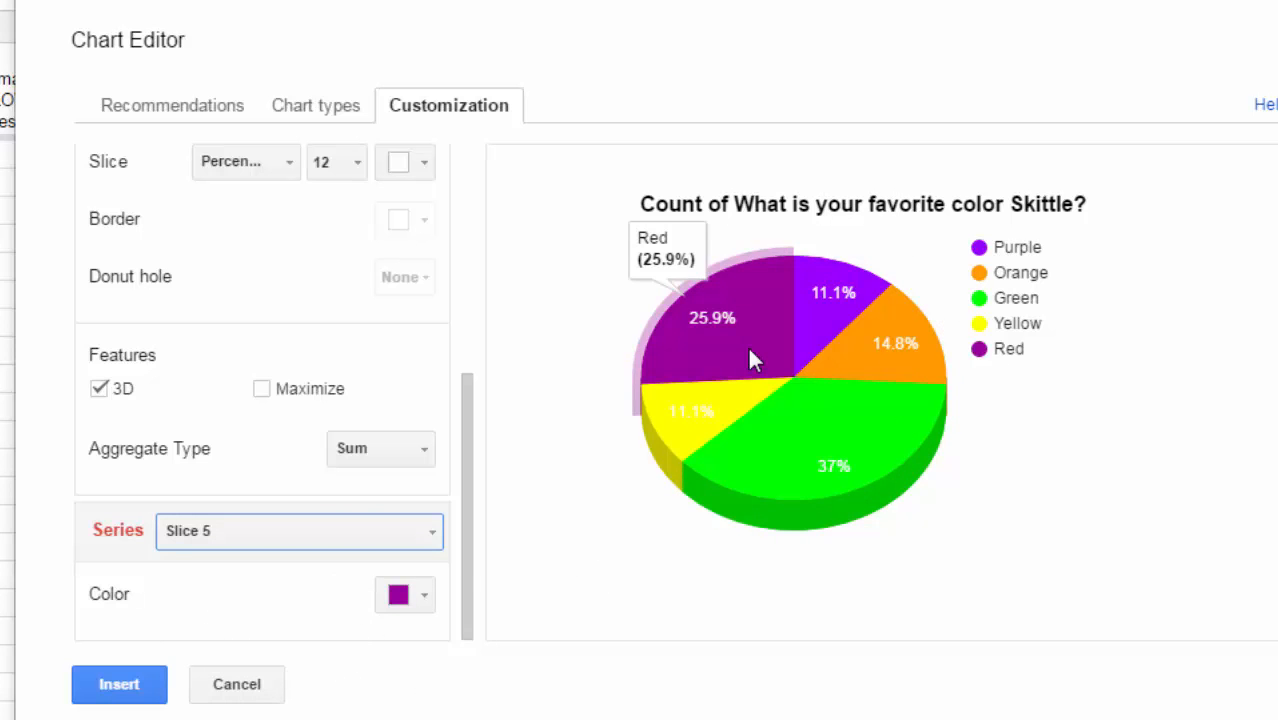
{"action": "left_click", "coordinate": [417, 596]}
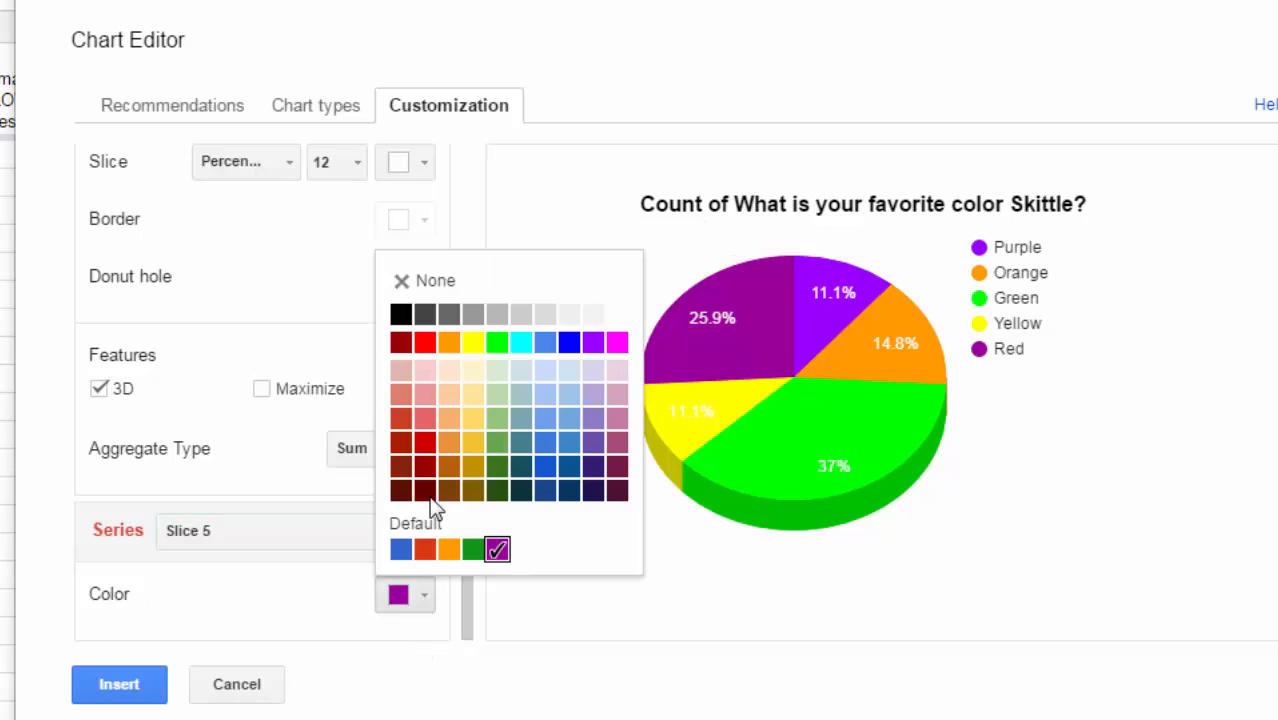
{"action": "left_click", "coordinate": [419, 345]}
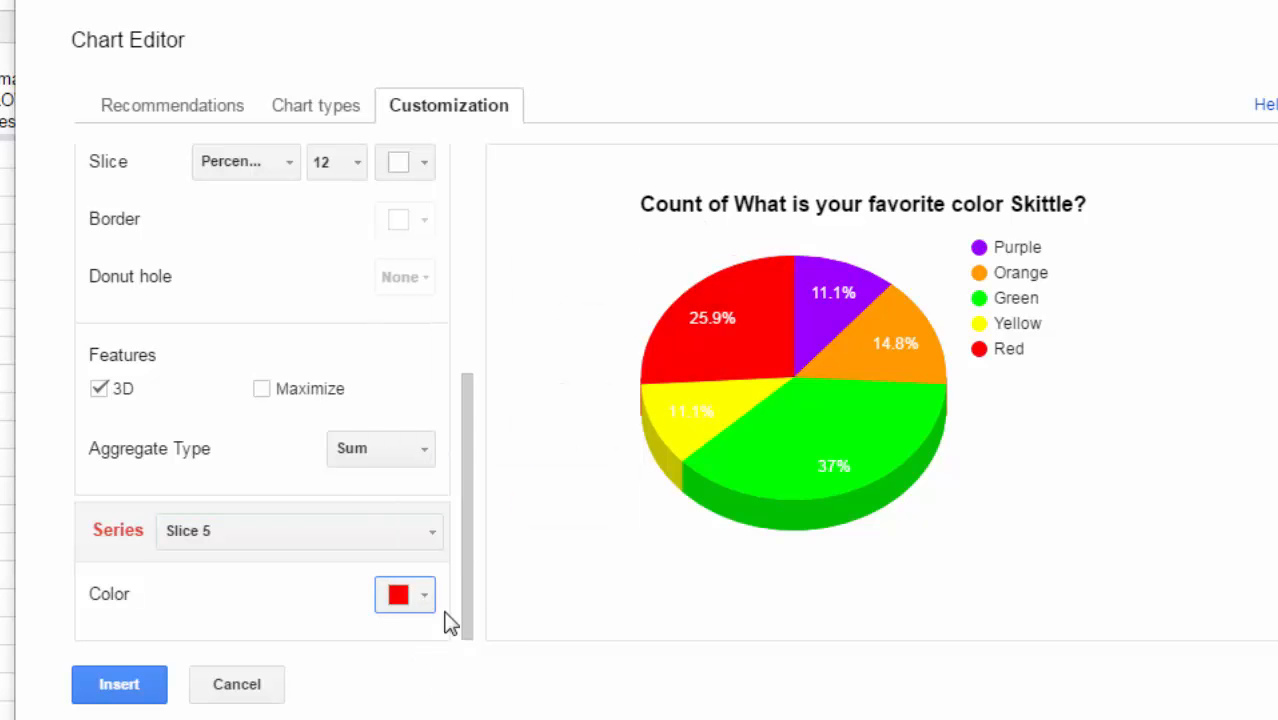
Shorten the chart title to "Favorite Color Skittle?" with the first letters of Favorite and Color capitalized.
{"action": "left_click", "coordinate": [312, 127]}
{"action": "left_click", "coordinate": [408, 108]}
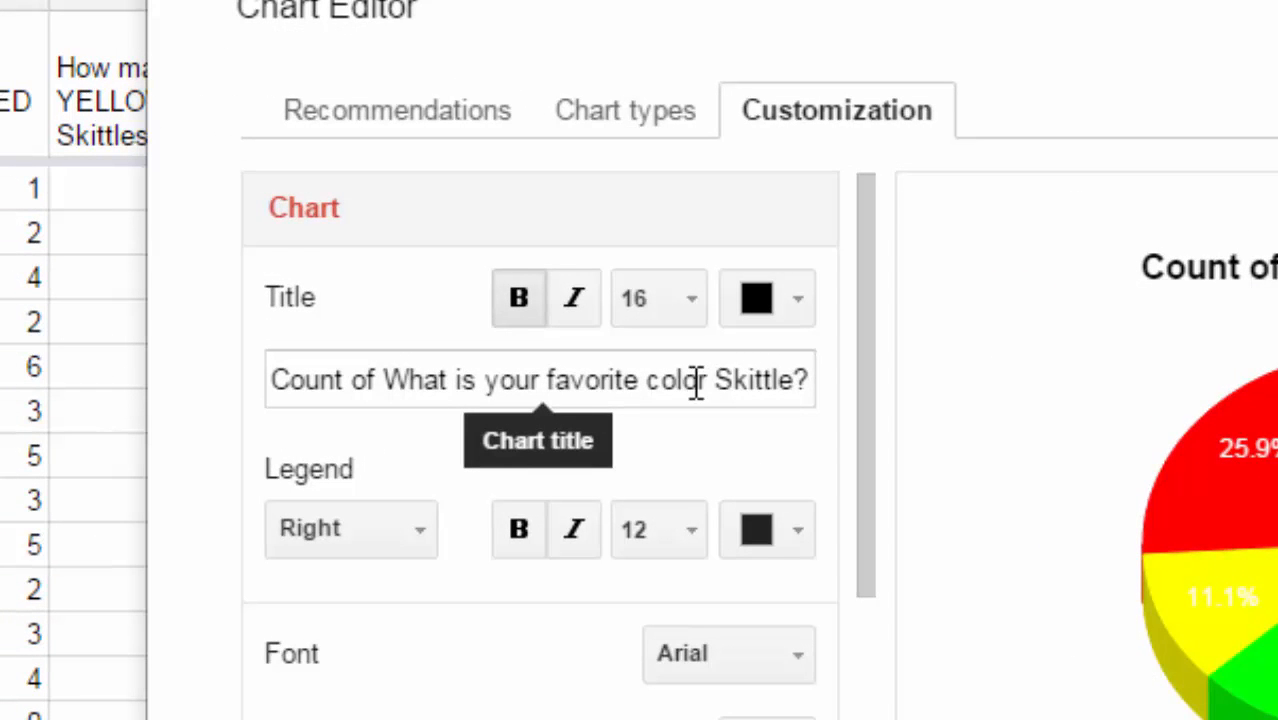
{"action": "left_click_drag", "start_coordinate": [549, 380], "coordinate": [249, 384]}
{"action": "key", "text": "BackSpace"}
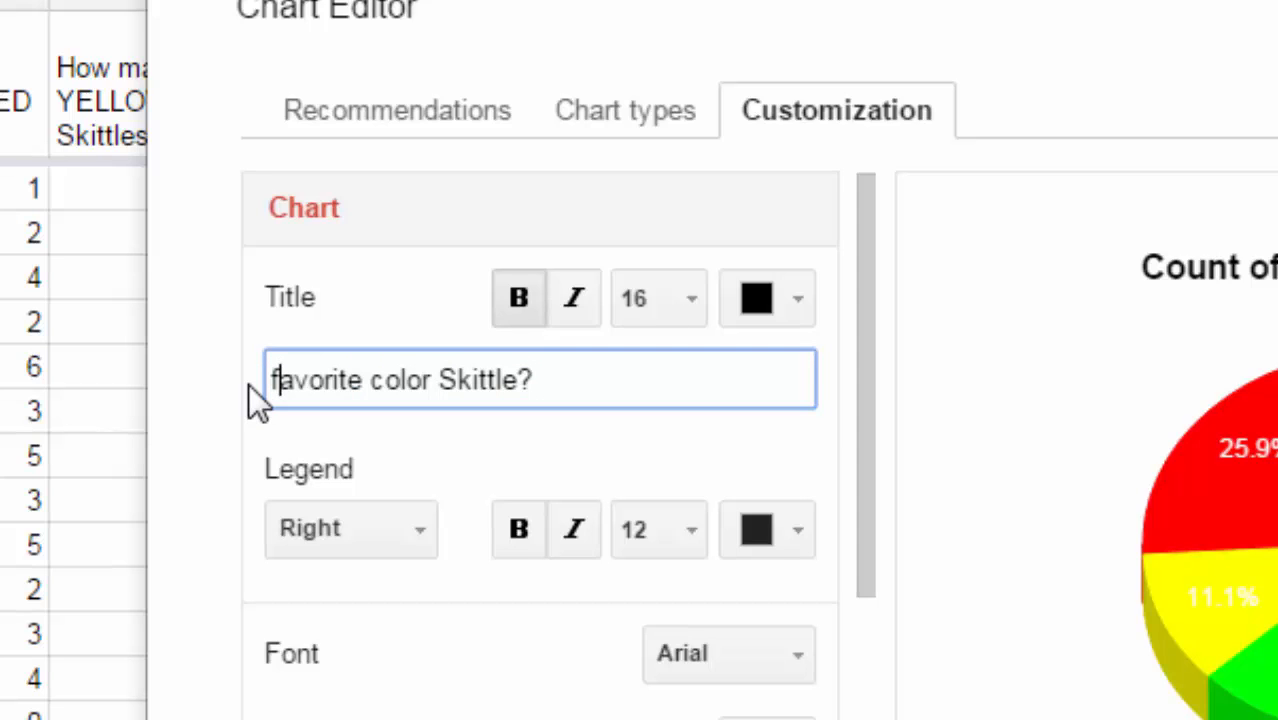
{"action": "key", "text": "BackSpace"}
{"action": "type", "text": "F"}
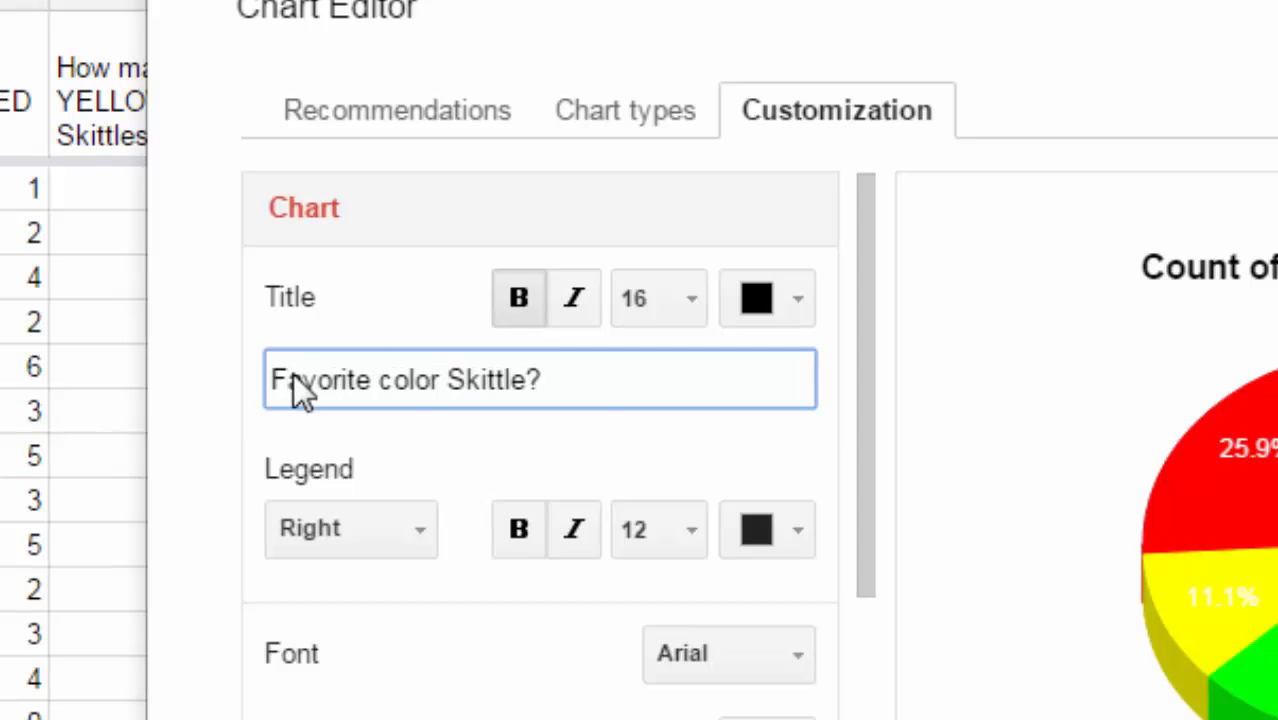
{"action": "left_click", "coordinate": [388, 388]}
{"action": "key", "text": "Delete"}
{"action": "type", "text": "C"}
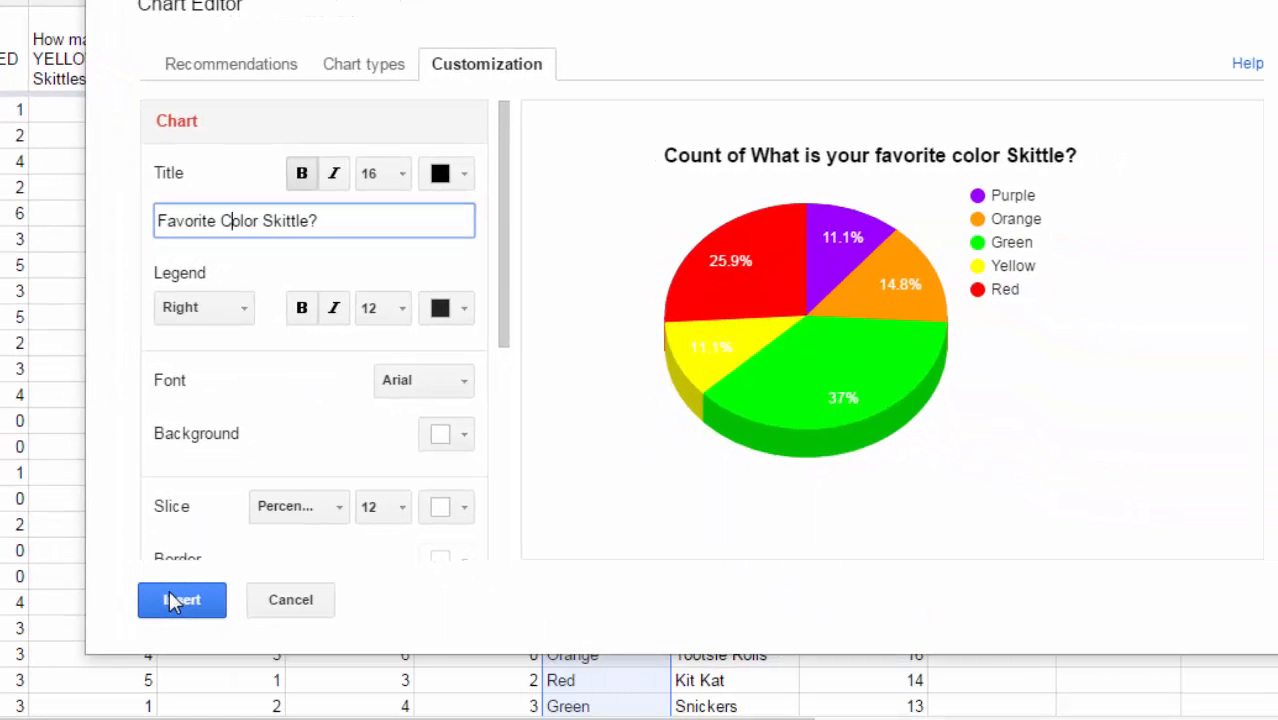
Give the pie chart a light gray background and insert it into the form responses sheet.
{"action": "left_click", "coordinate": [447, 433]}
{"action": "left_click", "coordinate": [553, 480]}
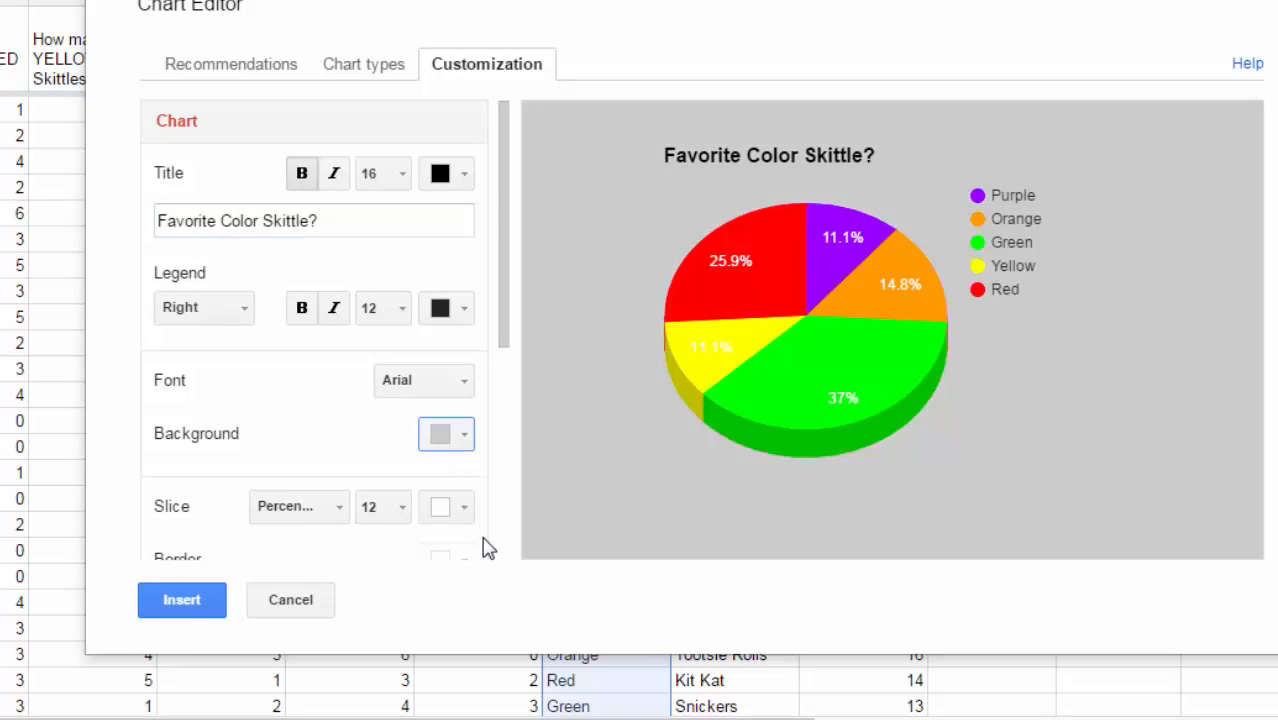
{"action": "left_click", "coordinate": [197, 605]}
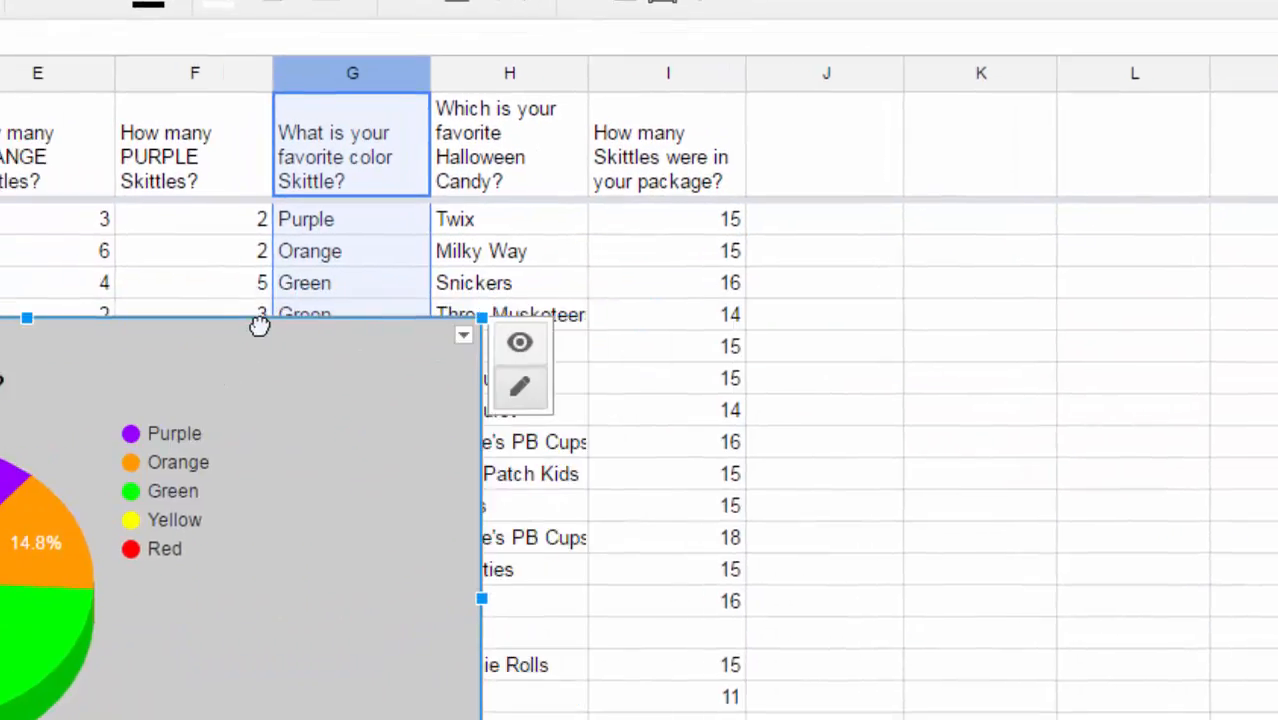
Shift the favorite color chart slightly up and sideways over the data, then select the favorite Halloween candy column H.
{"action": "left_click_drag", "start_coordinate": [259, 326], "coordinate": [309, 297]}
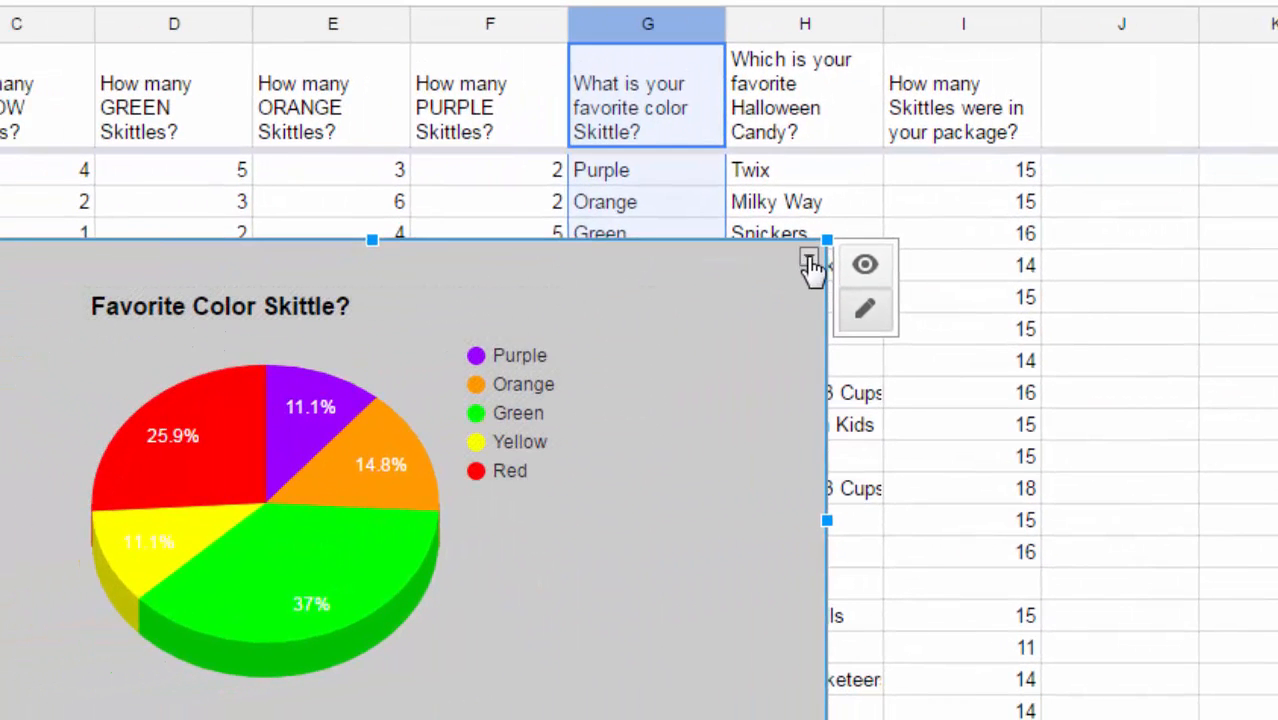
{"action": "left_click", "coordinate": [809, 262]}
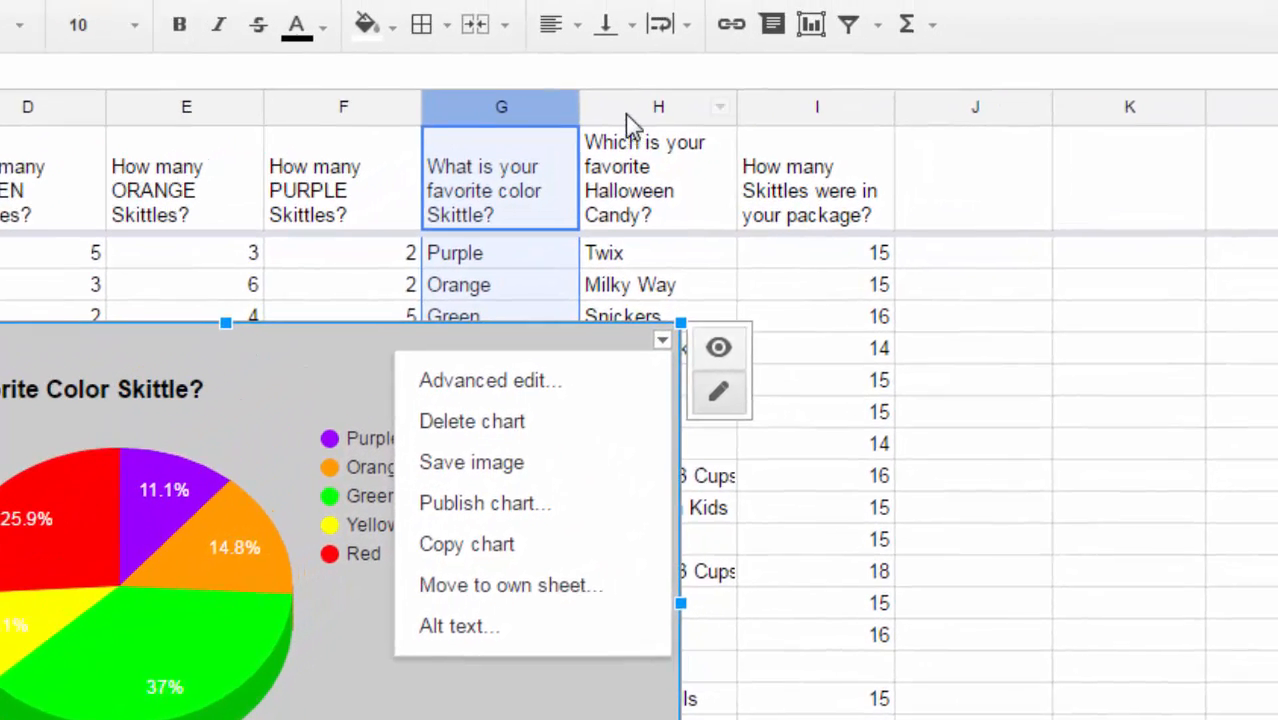
{"action": "left_click", "coordinate": [765, 23]}
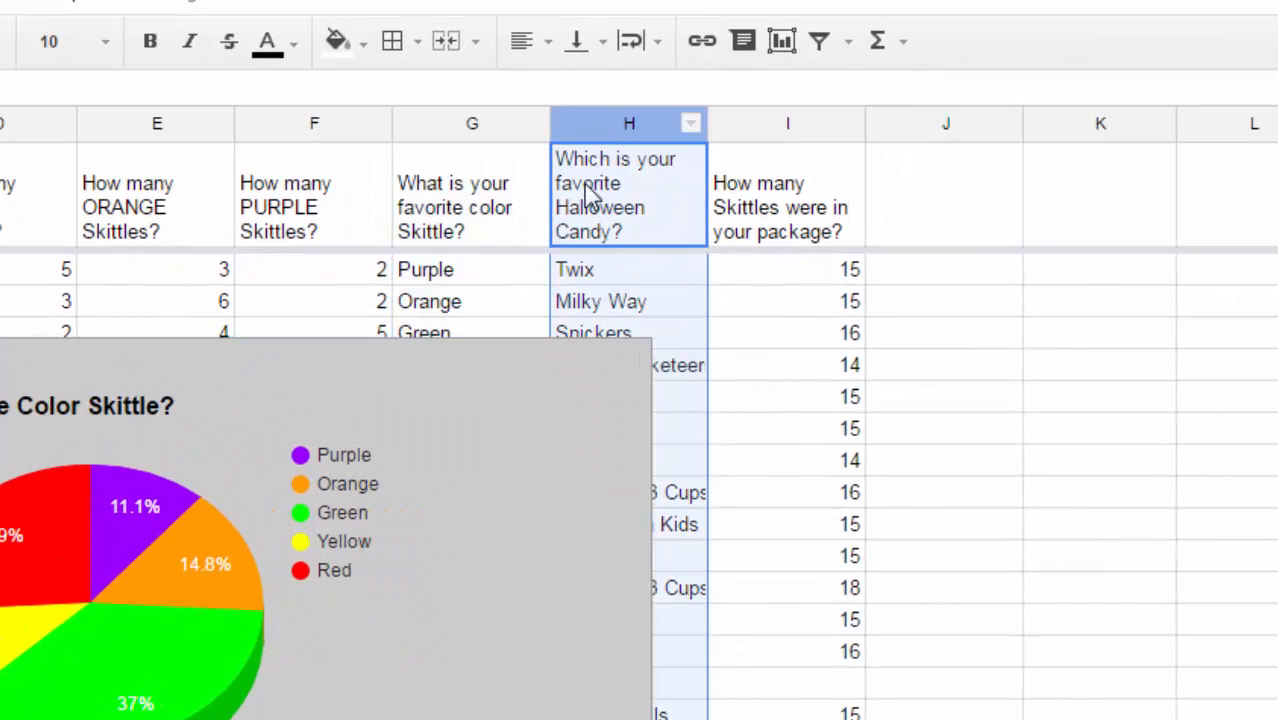